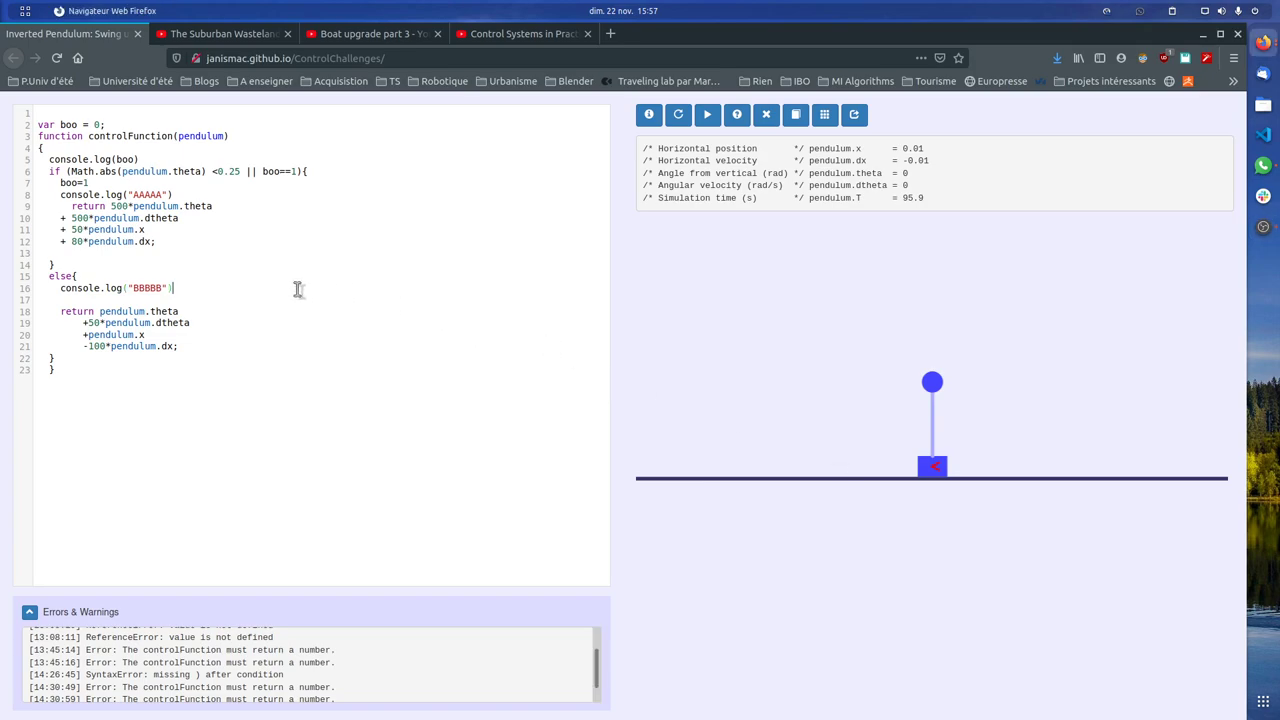
Delete the console.log("BBBBB") line in the else branch and the console.log("AAAAA") line in the if branch.
{"action": "mouse_move", "coordinate": [298, 288]}
{"action": "left_mouse_down"}
{"action": "mouse_move", "coordinate": [38, 269]}
{"action": "mouse_move", "coordinate": [14, 292]}
{"action": "left_mouse_up"}
{"action": "key", "text": "BackSpace"}
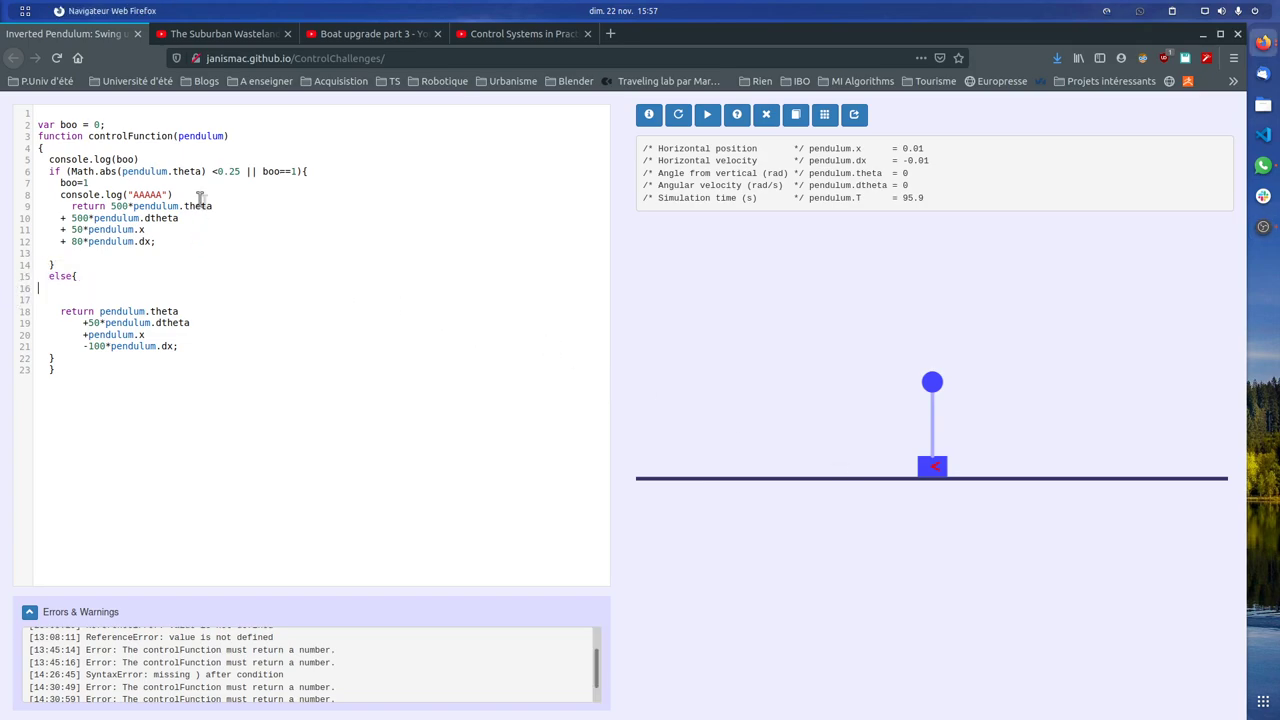
{"action": "key", "text": "BackSpace"}
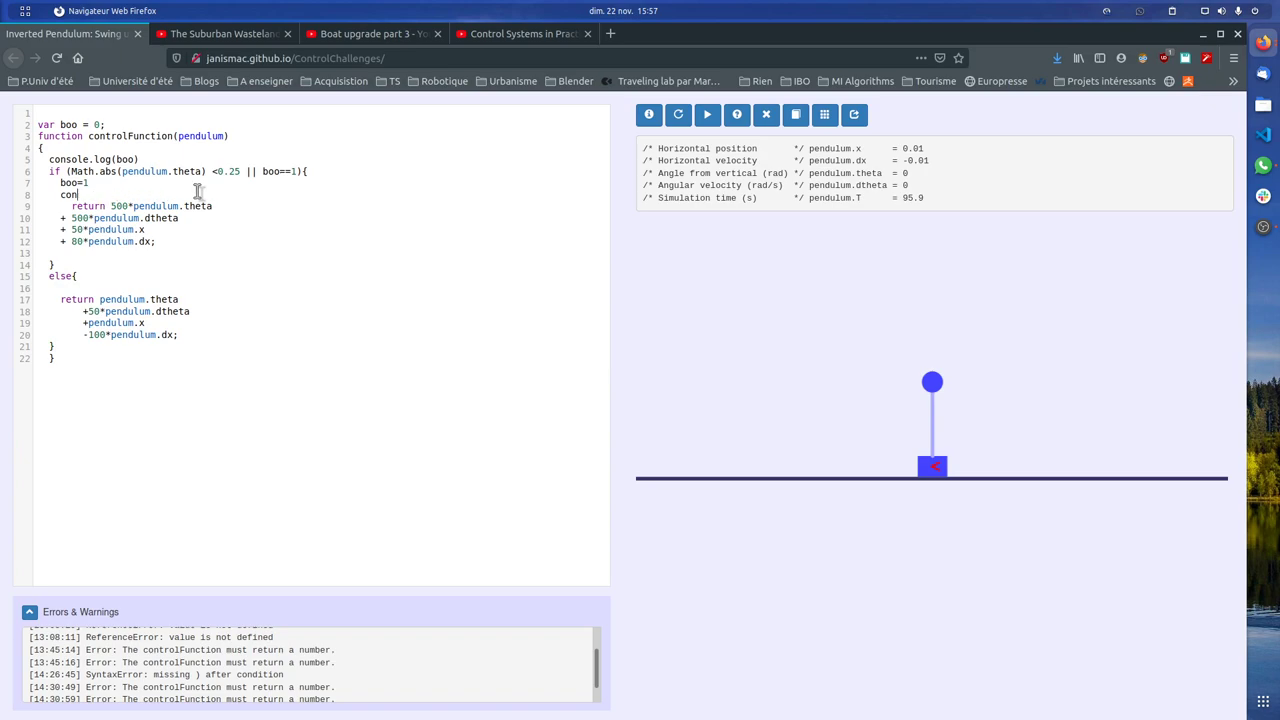
{"action": "key", "text": "BackSpace"}
{"action": "key", "text": "BackSpace"}
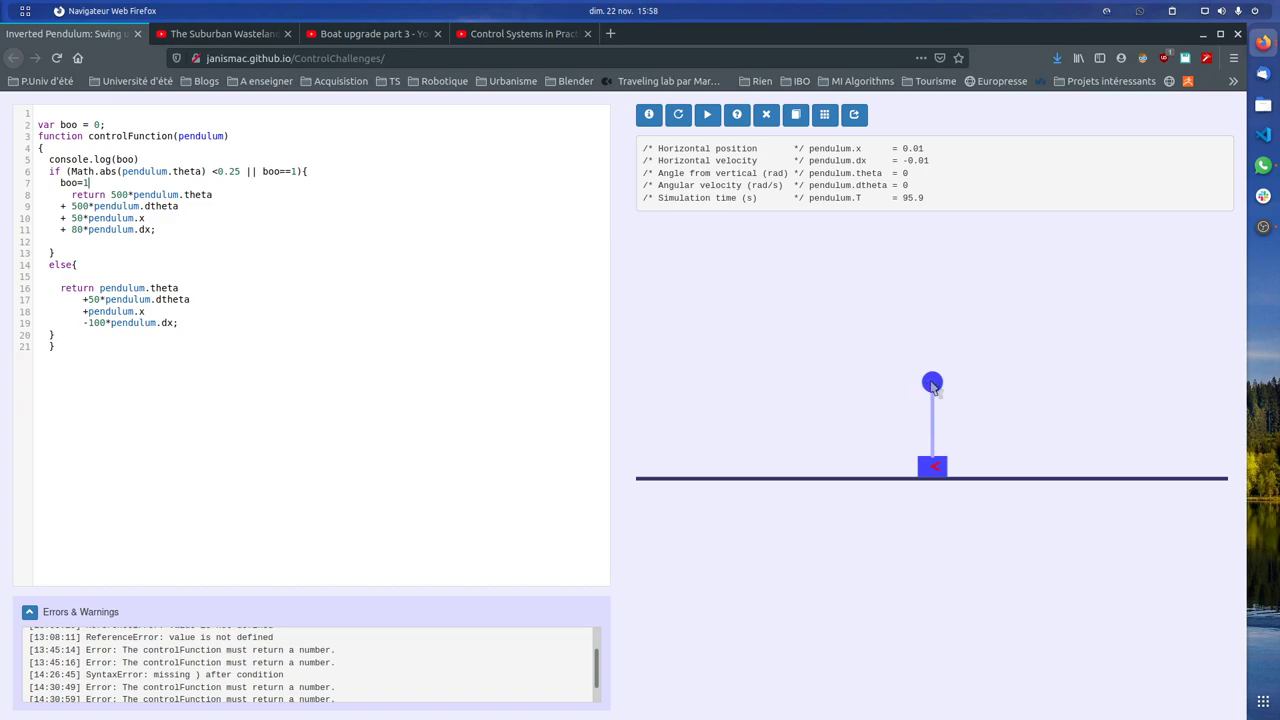
{"action": "left_click_drag", "start_coordinate": [100, 250], "coordinate": [36, 160]}
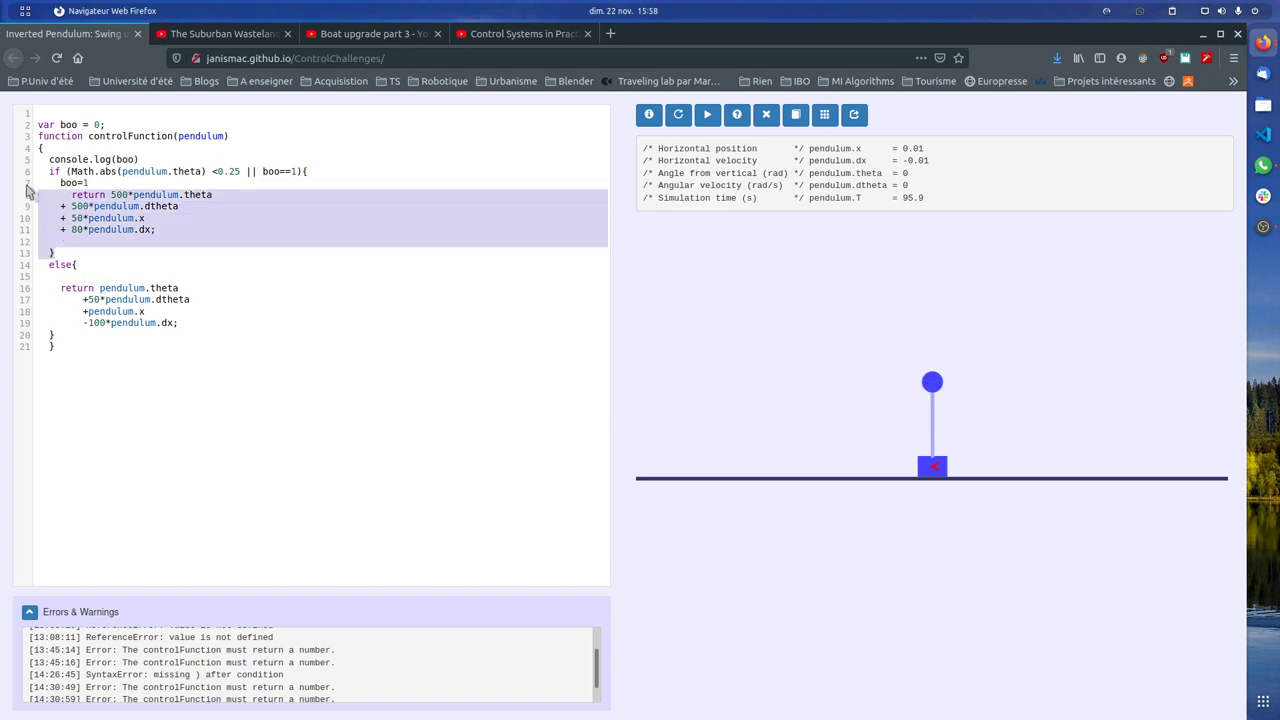
{"action": "left_click", "coordinate": [204, 200]}
{"action": "mouse_move", "coordinate": [60, 287]}
{"action": "left_mouse_down"}
{"action": "mouse_move", "coordinate": [190, 330]}
{"action": "mouse_move", "coordinate": [35, 292]}
{"action": "left_mouse_up"}
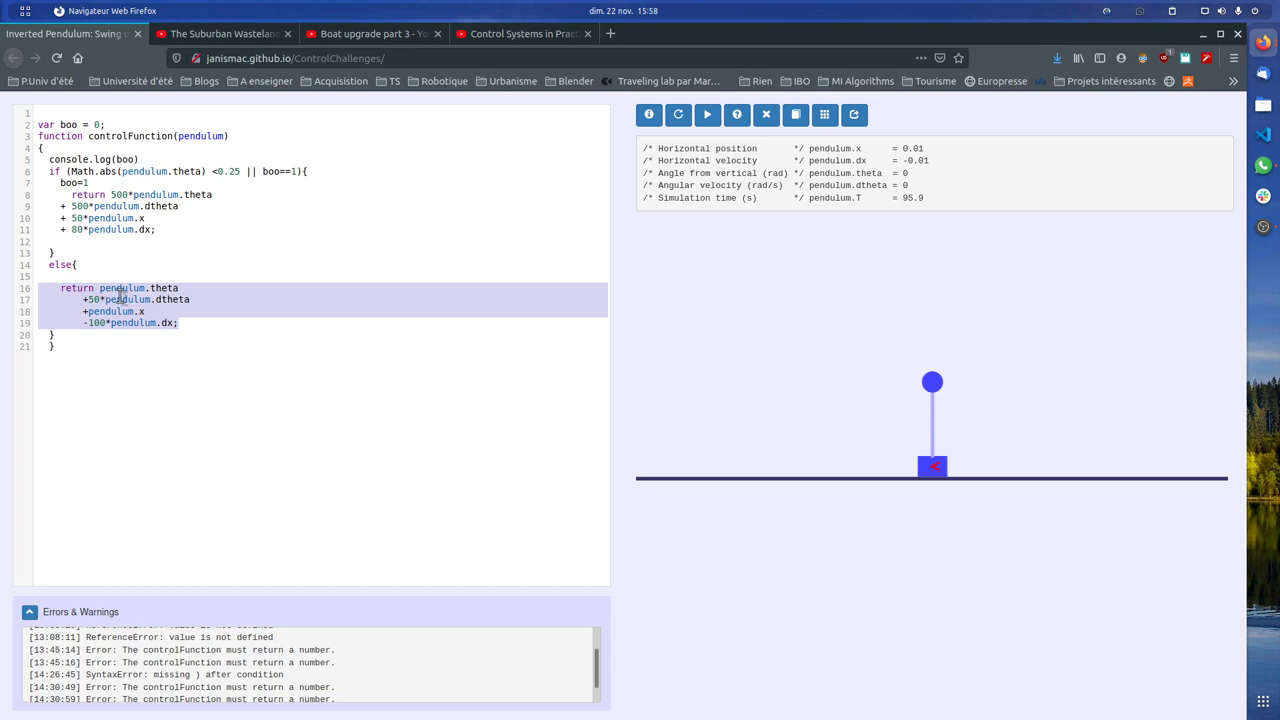
{"action": "left_click", "coordinate": [190, 322]}
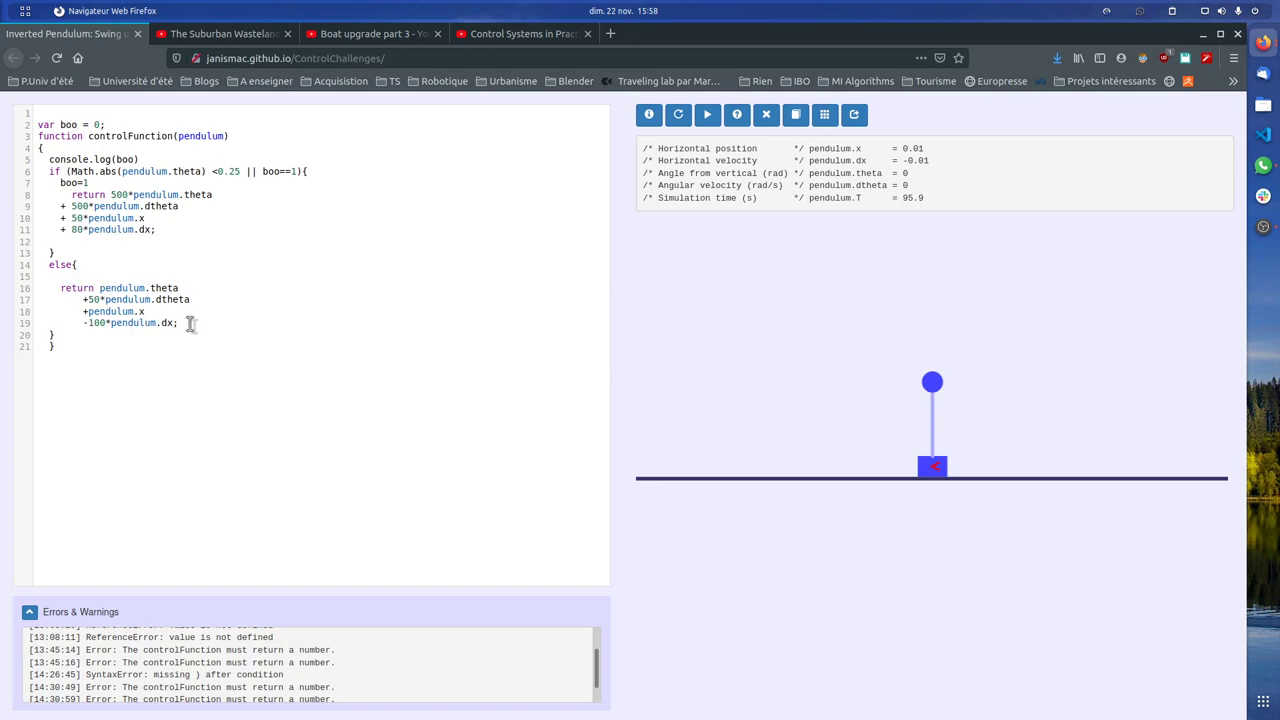
{"action": "left_click_drag", "start_coordinate": [190, 324], "coordinate": [50, 290]}
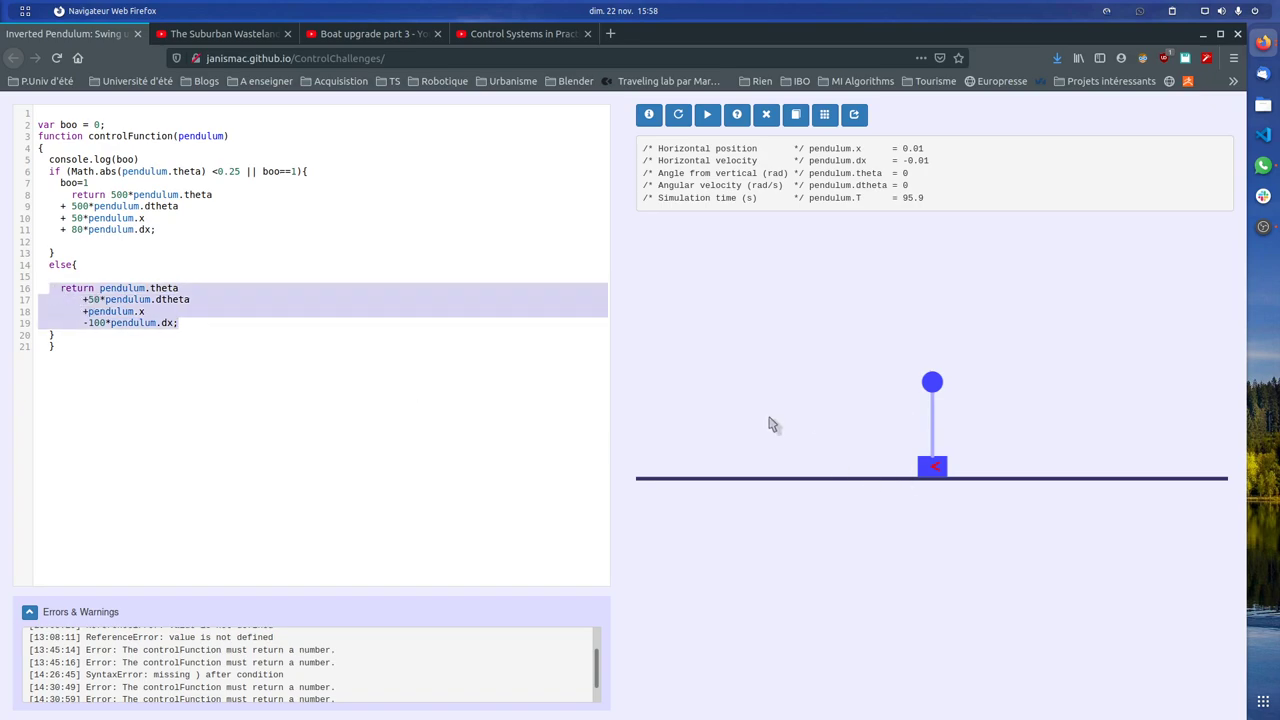
{"action": "left_click", "coordinate": [97, 296]}
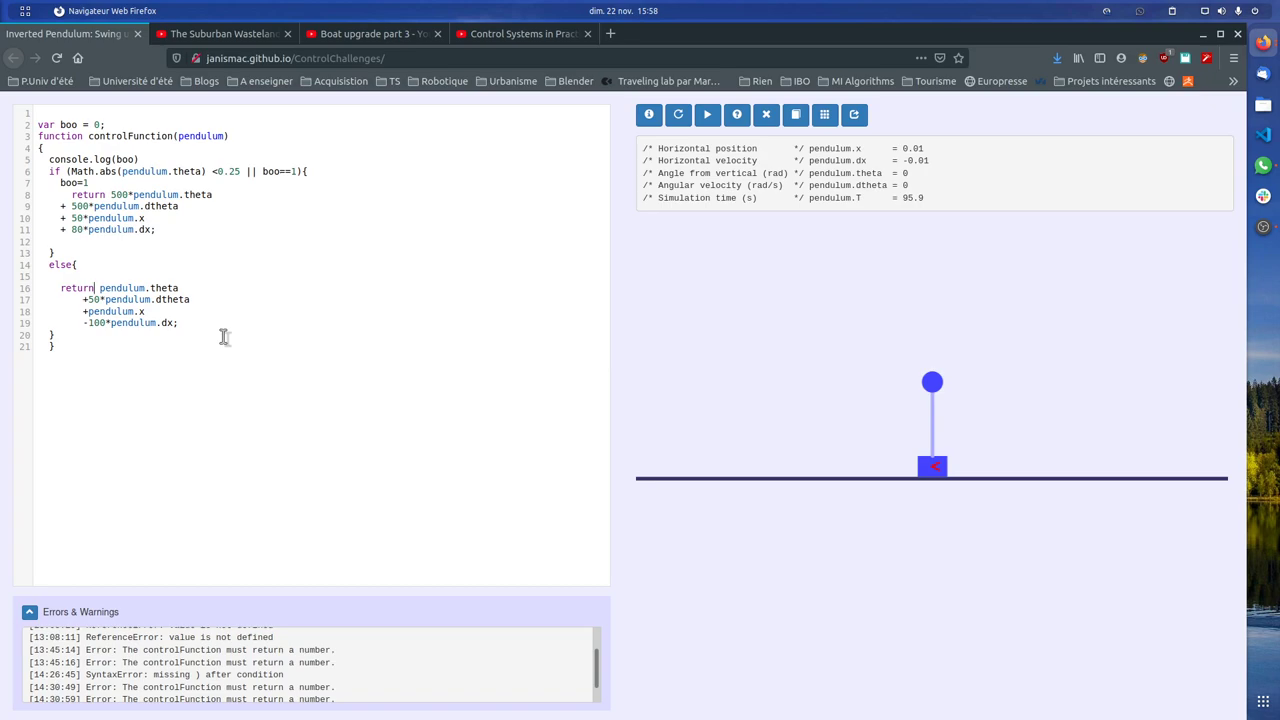
{"action": "left_click_drag", "start_coordinate": [150, 288], "coordinate": [179, 288]}
{"action": "left_click", "coordinate": [181, 288]}
Rerun the edited controller so the pendulum balances, then select the 0.25 threshold on line 6.
{"action": "left_click", "coordinate": [678, 114]}
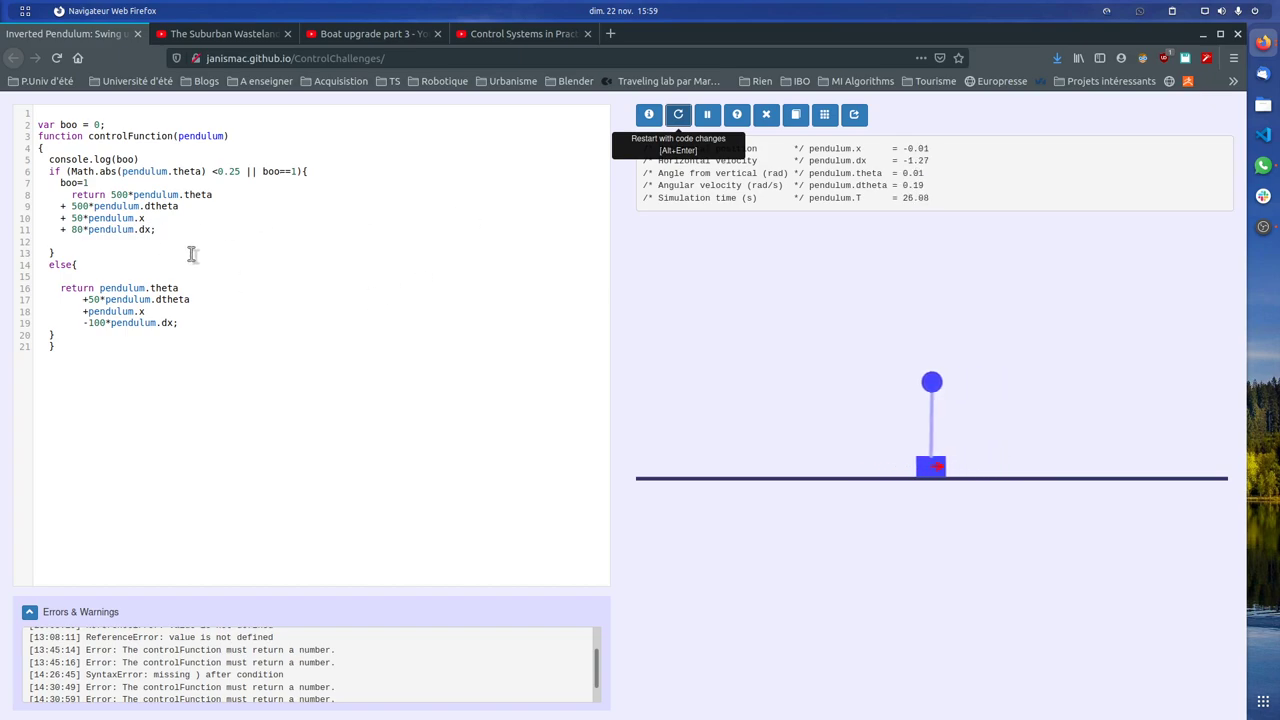
{"action": "double_click", "coordinate": [236, 171]}
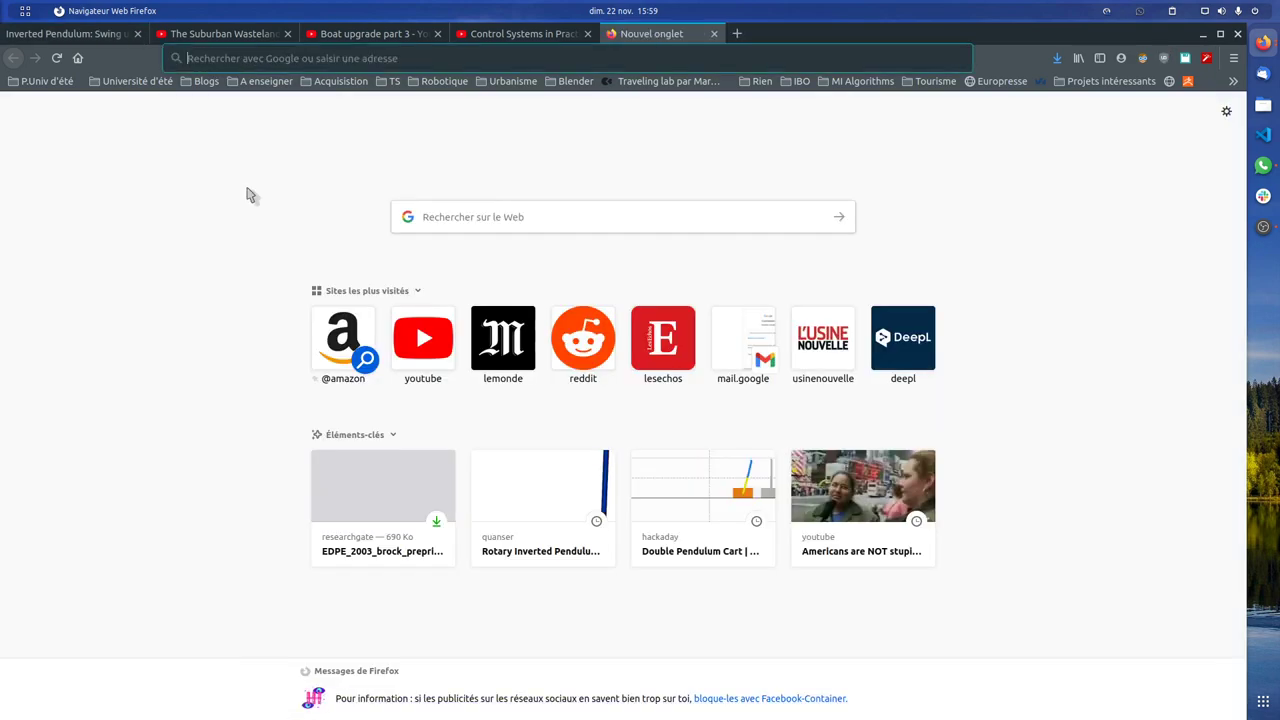
In a new tab, search (180/3.14)*.025 to convert the threshold to degrees.
{"action": "key", "text": "ctrl+t"}
{"action": "type", "text": "180/3"}
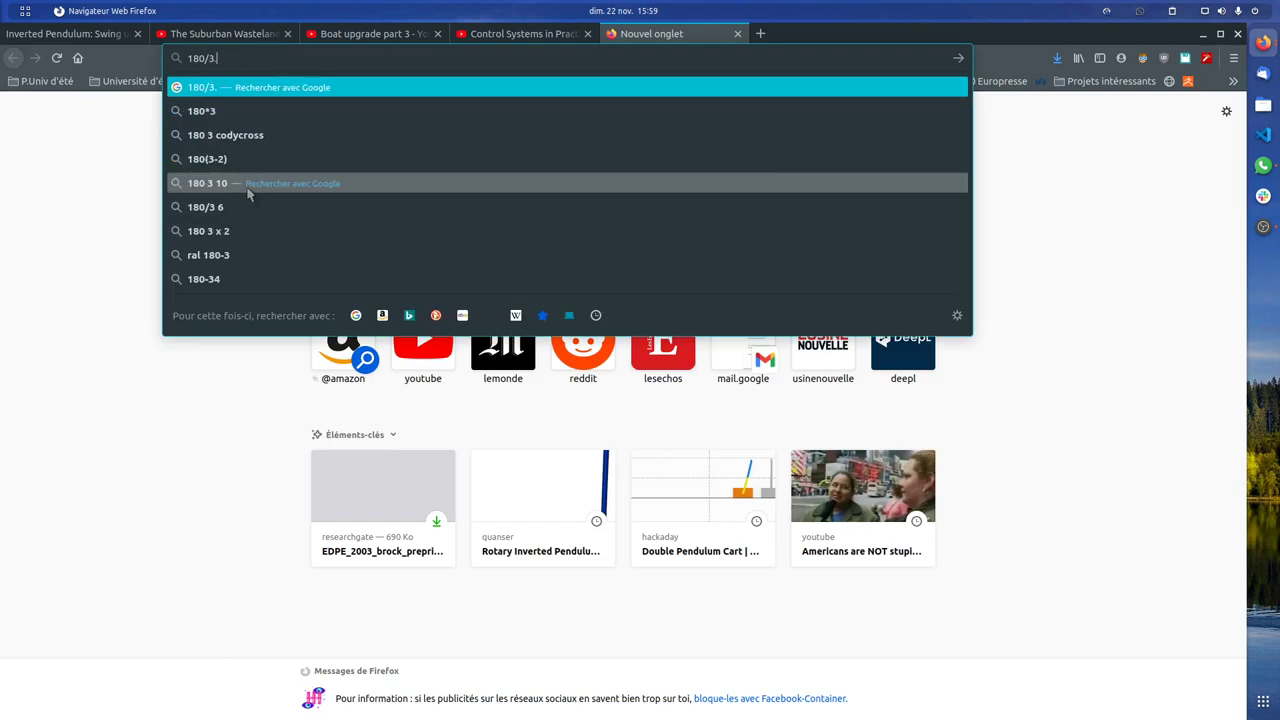
{"action": "type", "text": ".14"}
{"action": "key", "text": "Return"}
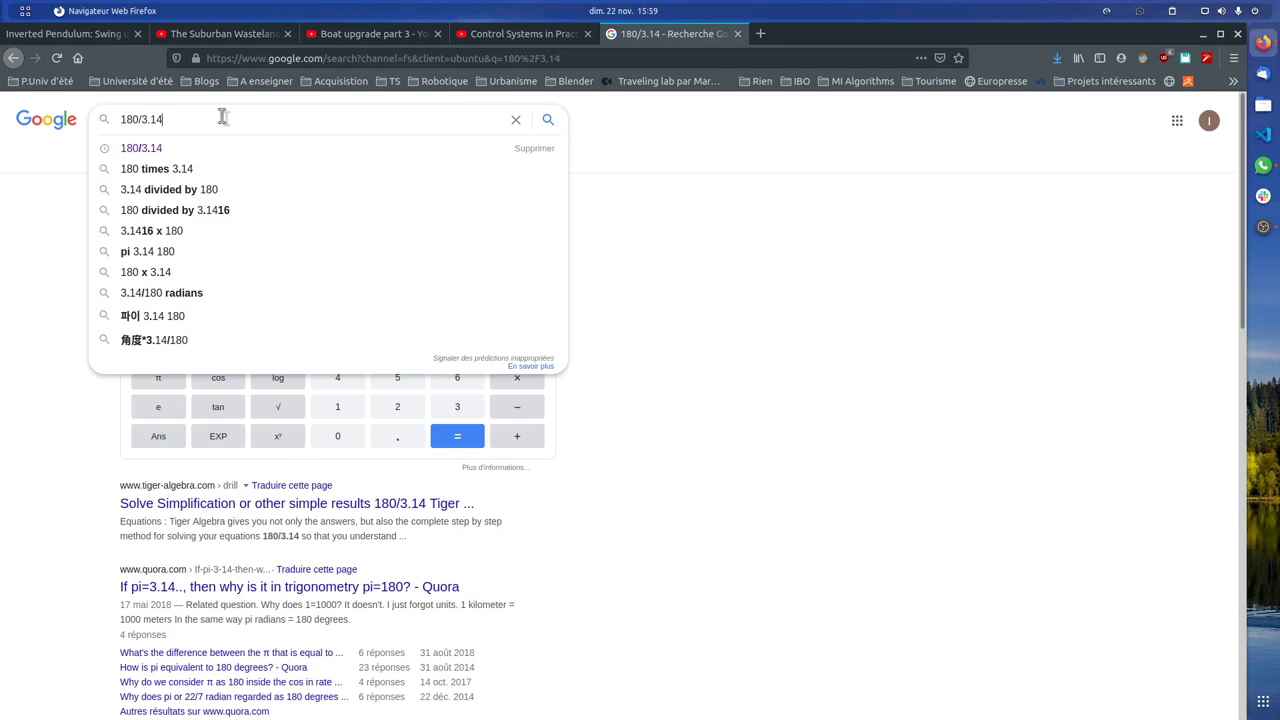
{"action": "type", "text": ")"}
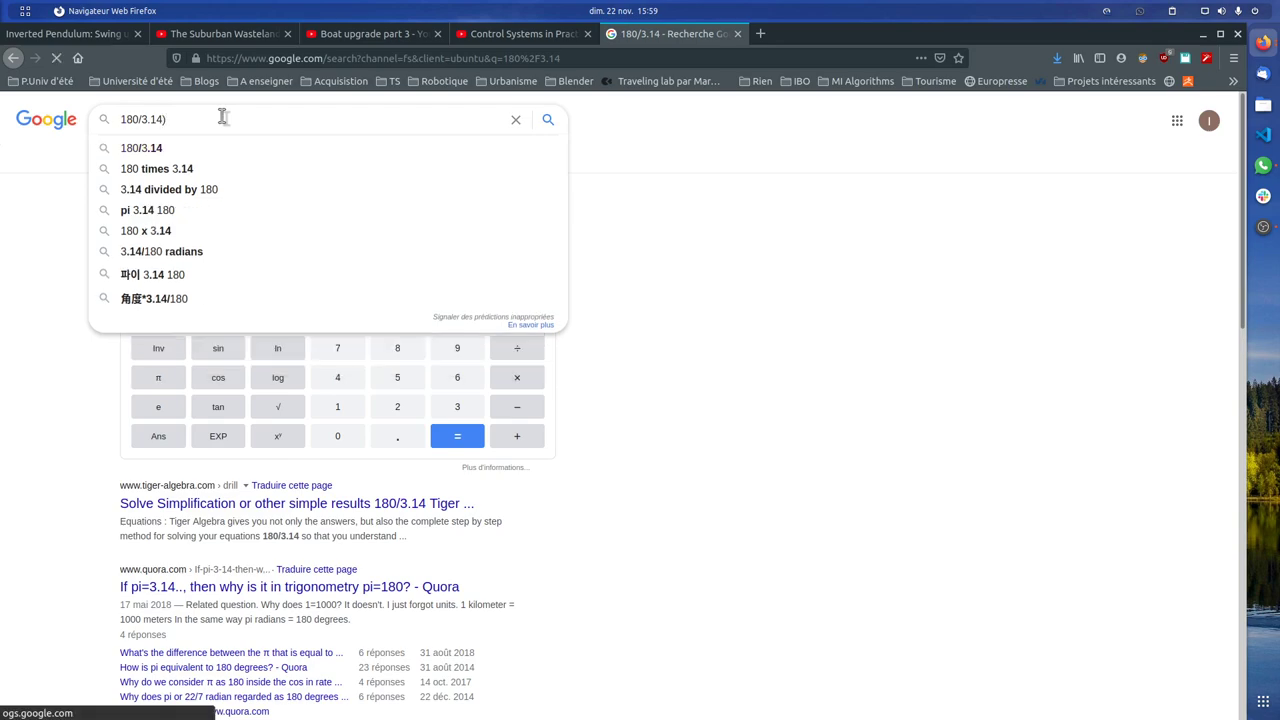
{"action": "type", "text": "/"}
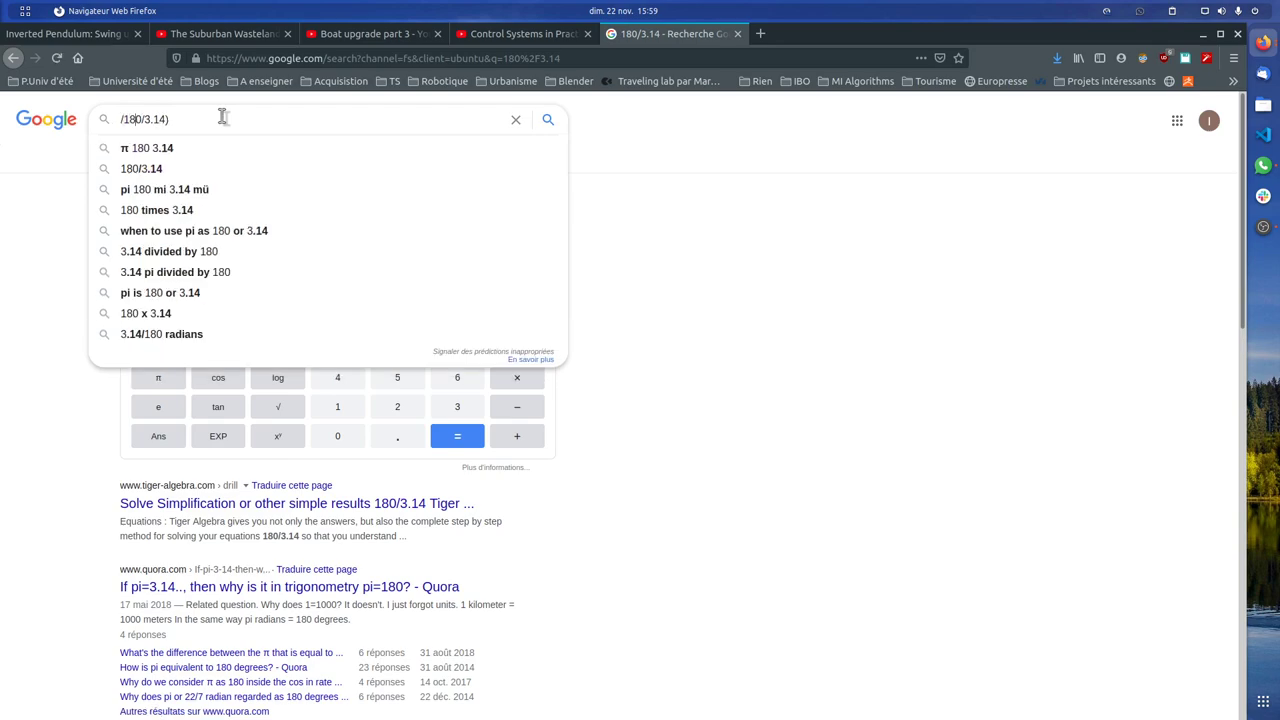
{"action": "key", "text": "Escape"}
{"action": "key", "text": "Down"}
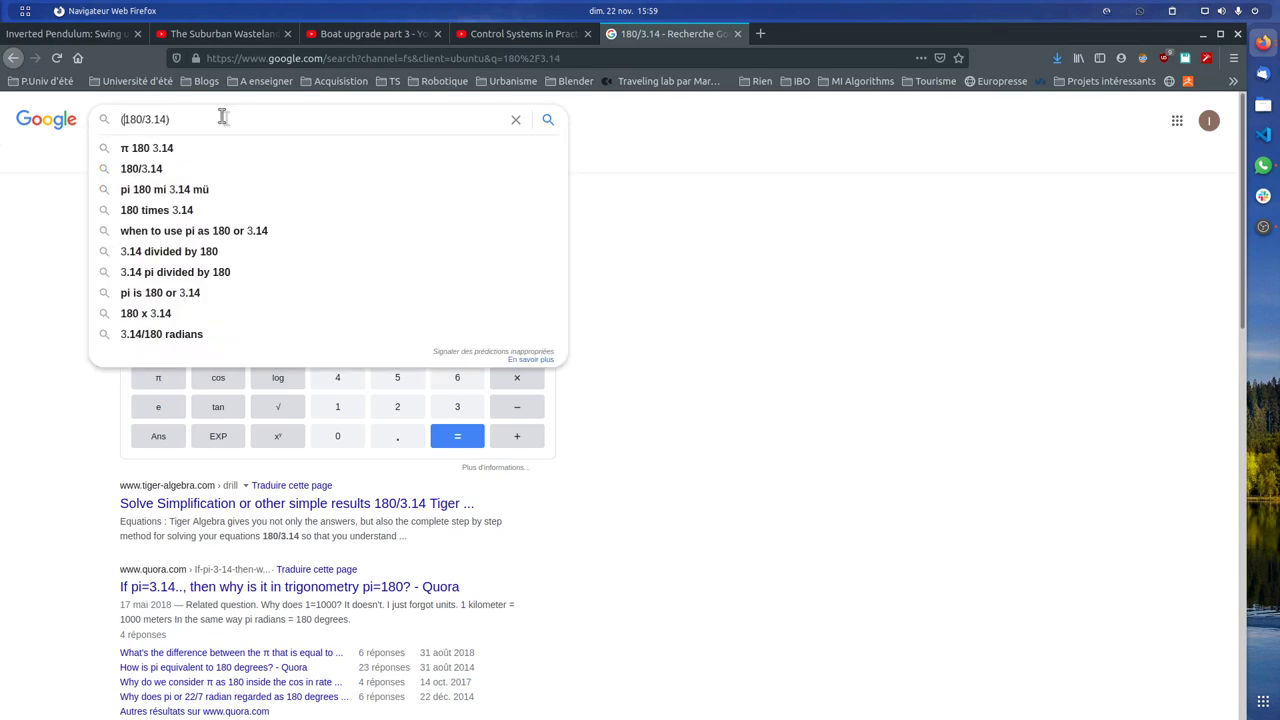
{"action": "key", "text": "Up"}
{"action": "key", "text": "Up"}
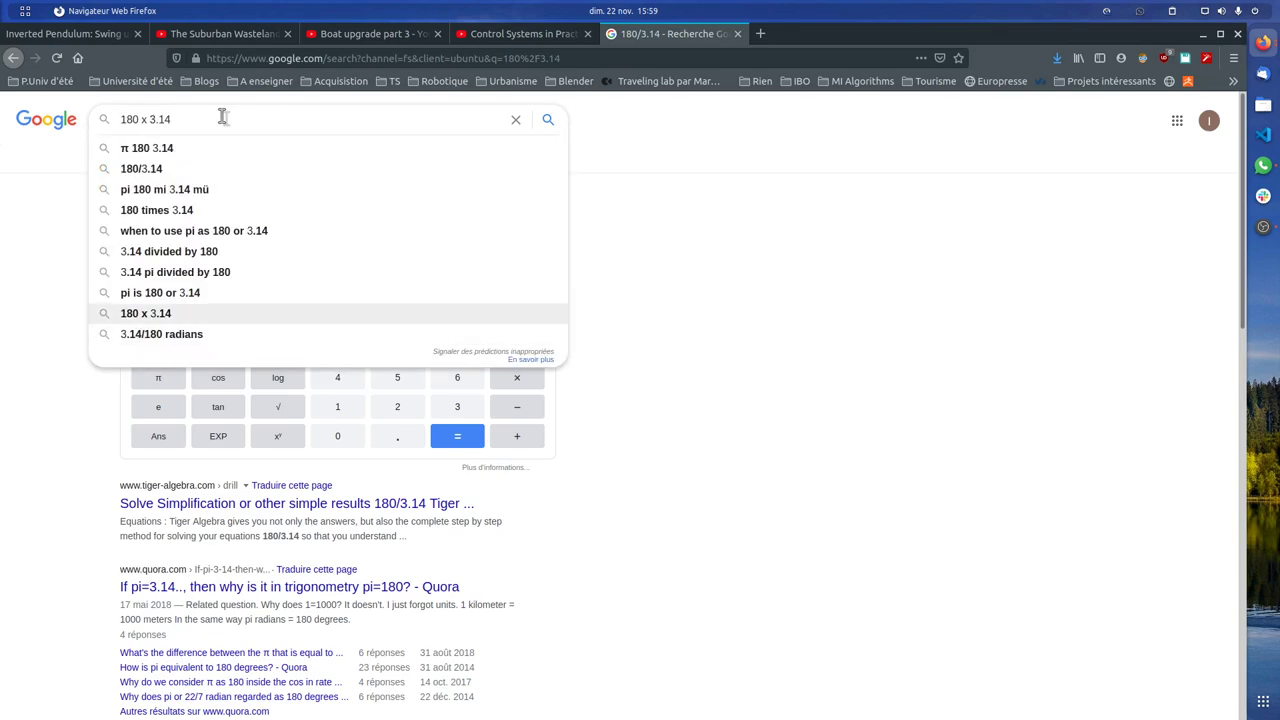
{"action": "key", "text": "Down"}
{"action": "key", "text": "Down"}
{"action": "type", "text": "*"}
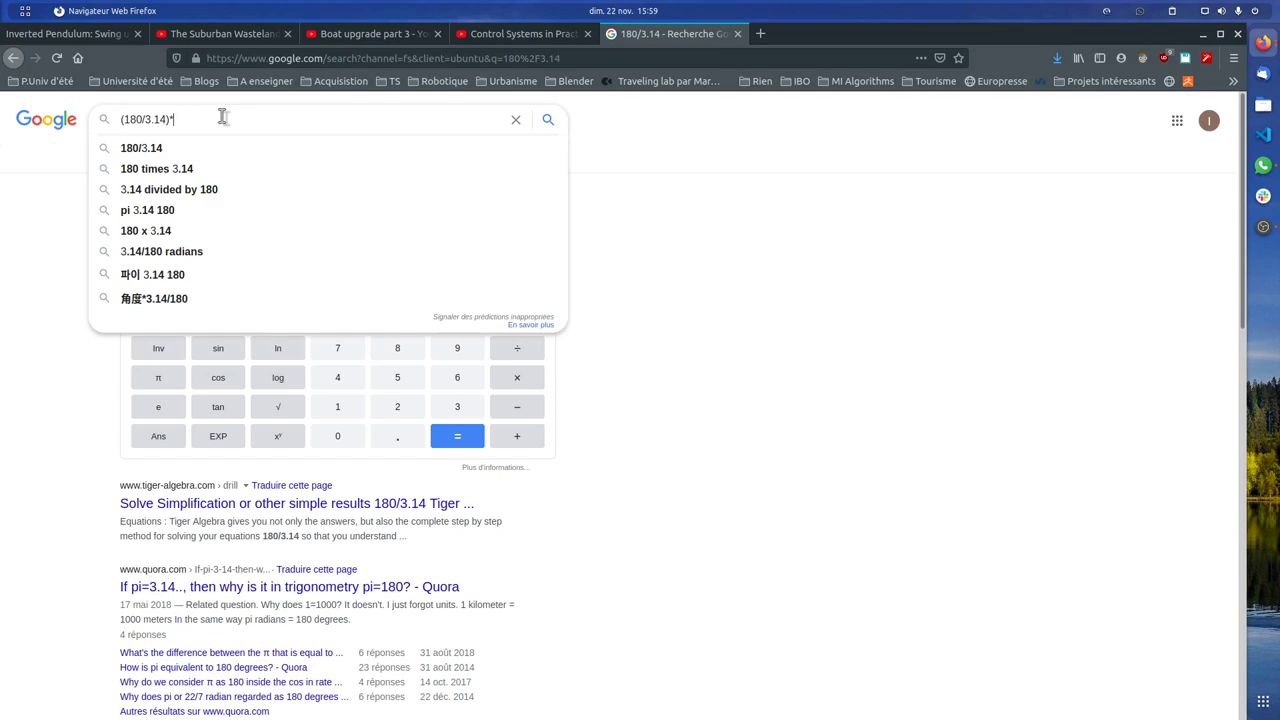
{"action": "type", "text": ".025"}
{"action": "key", "text": "Return"}
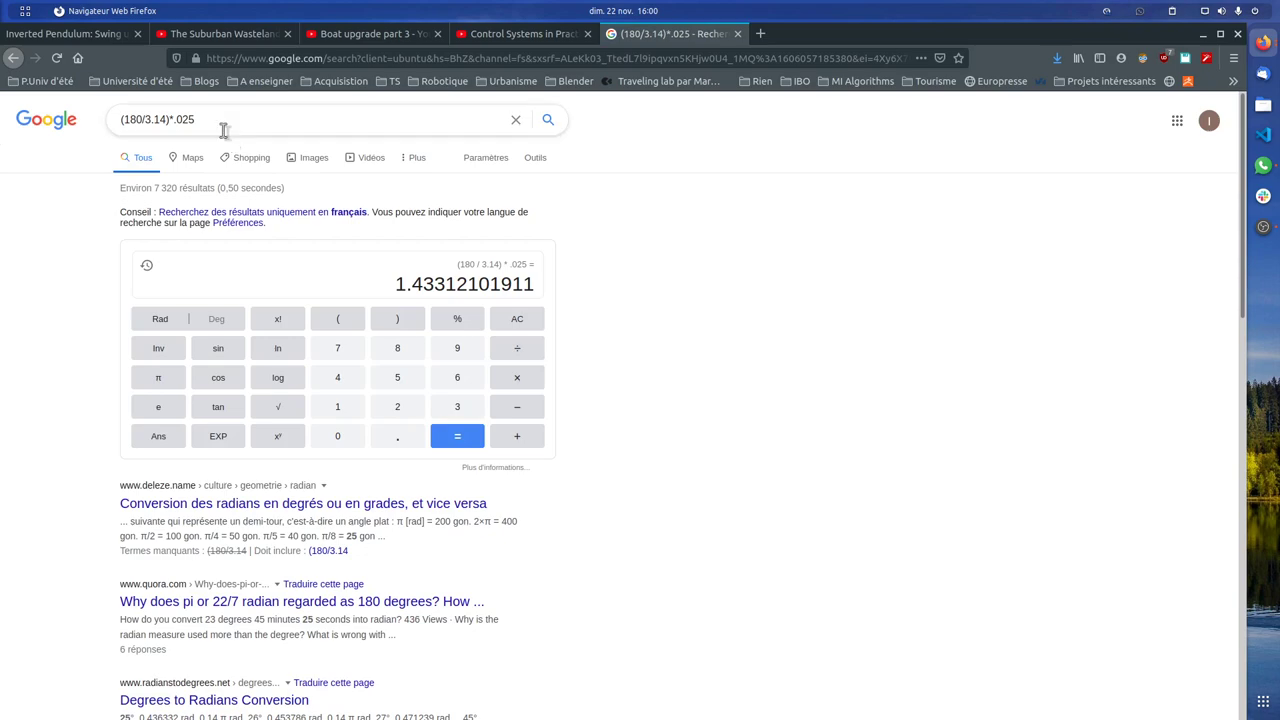
Correct the query to (180/3.14)*.25 (about 14.33 degrees) and return to the Inverted Pendulum tab.
{"action": "left_click", "coordinate": [223, 124]}
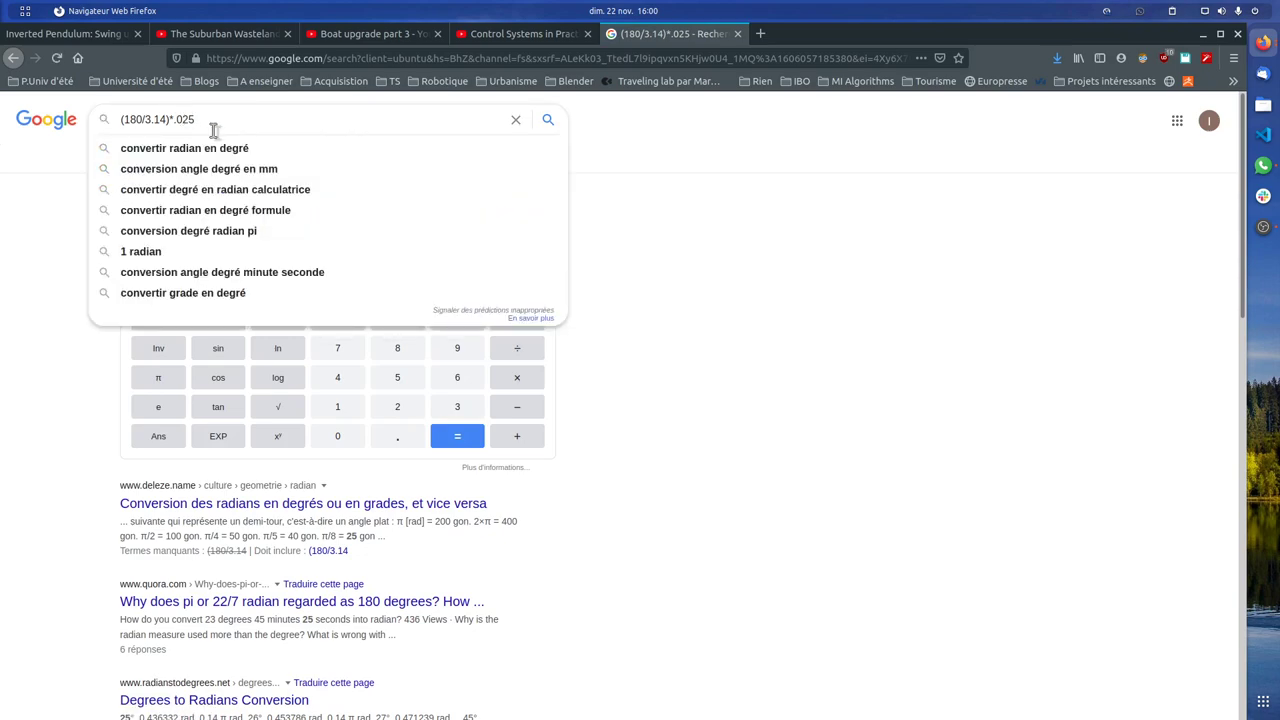
{"action": "key", "text": "Left"}
{"action": "key", "text": "Left"}
{"action": "key", "text": "BackSpace"}
{"action": "key", "text": "Return"}
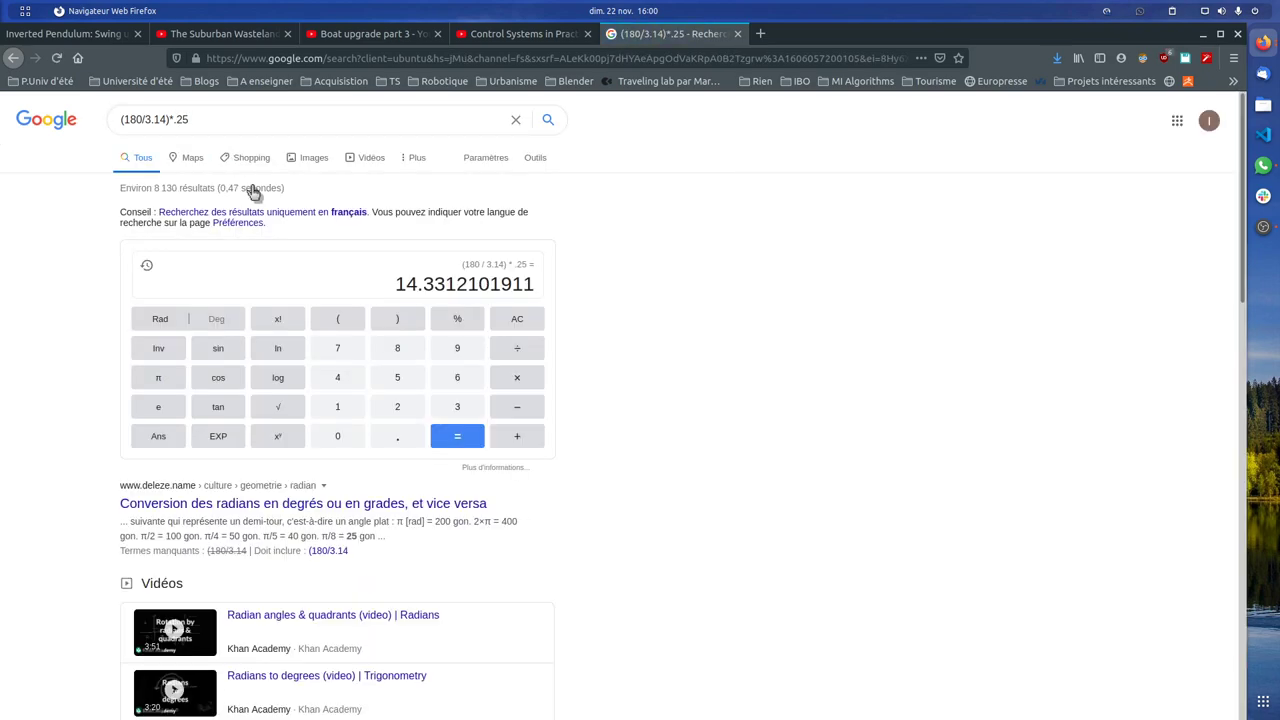
{"action": "left_click", "coordinate": [495, 37]}
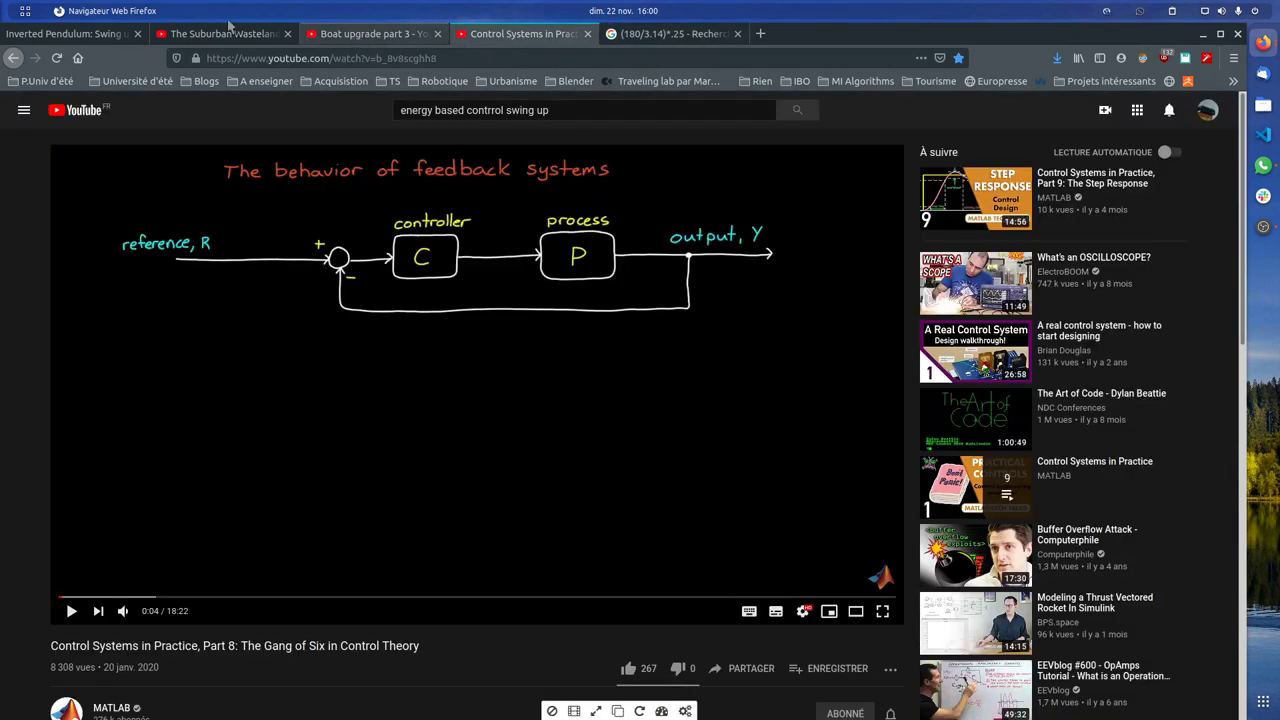
{"action": "left_click", "coordinate": [80, 33]}
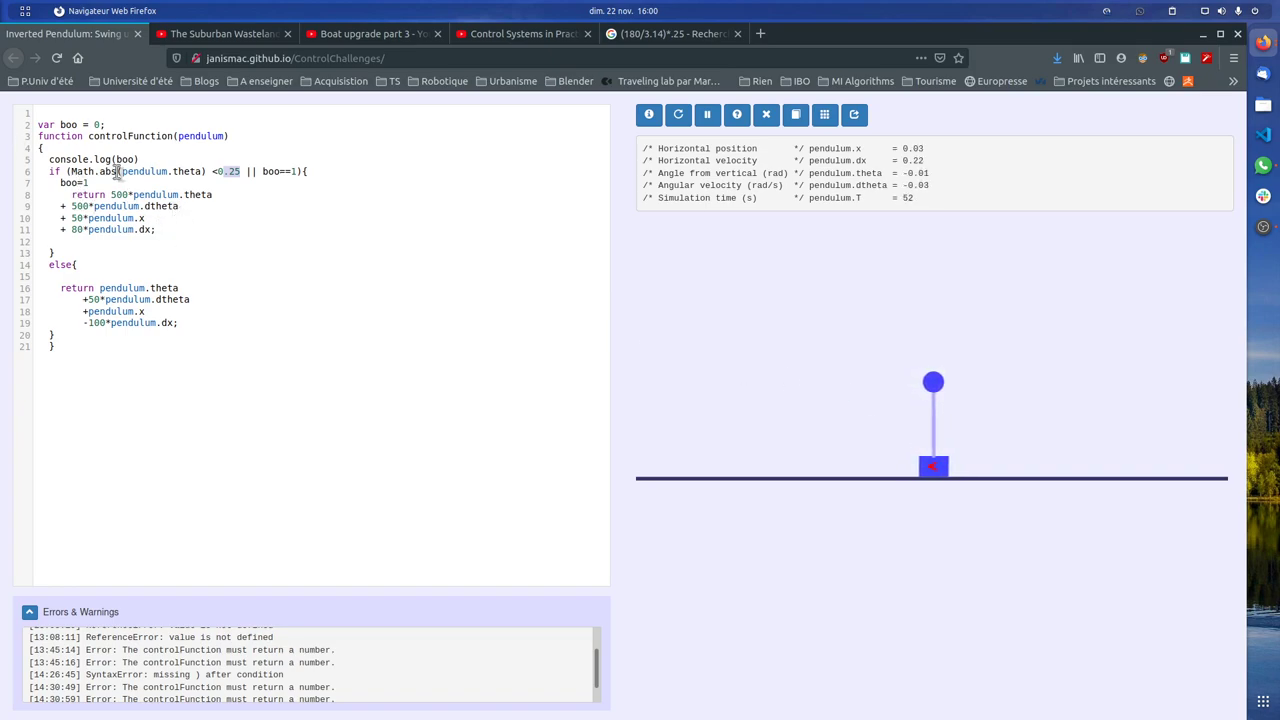
{"action": "left_click_drag", "start_coordinate": [68, 171], "coordinate": [241, 174]}
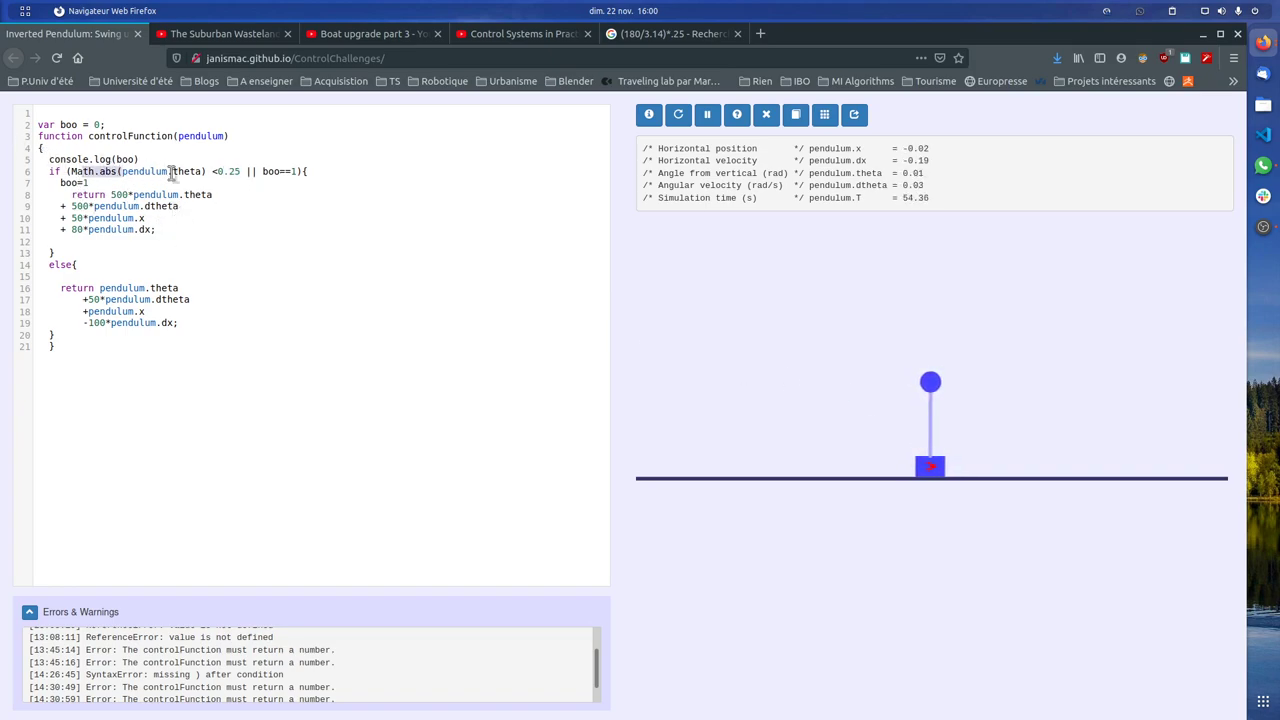
{"action": "left_click", "coordinate": [242, 172]}
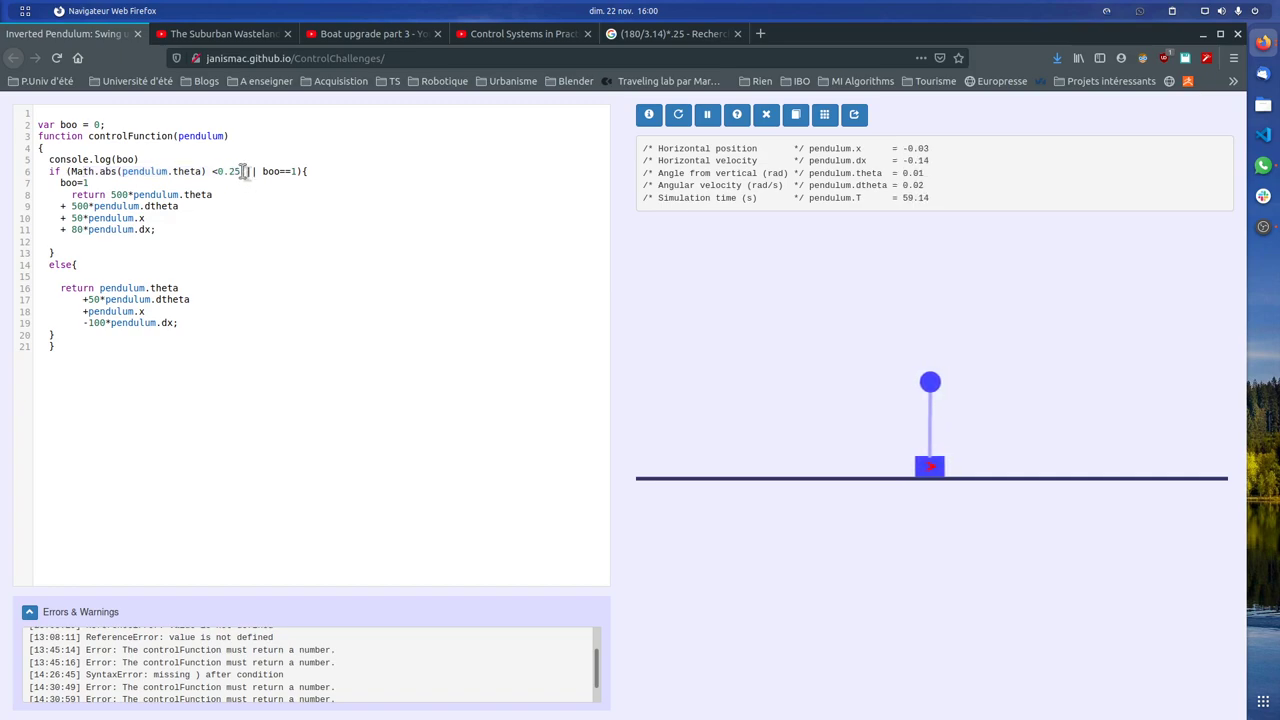
{"action": "left_click_drag", "start_coordinate": [242, 172], "coordinate": [144, 173]}
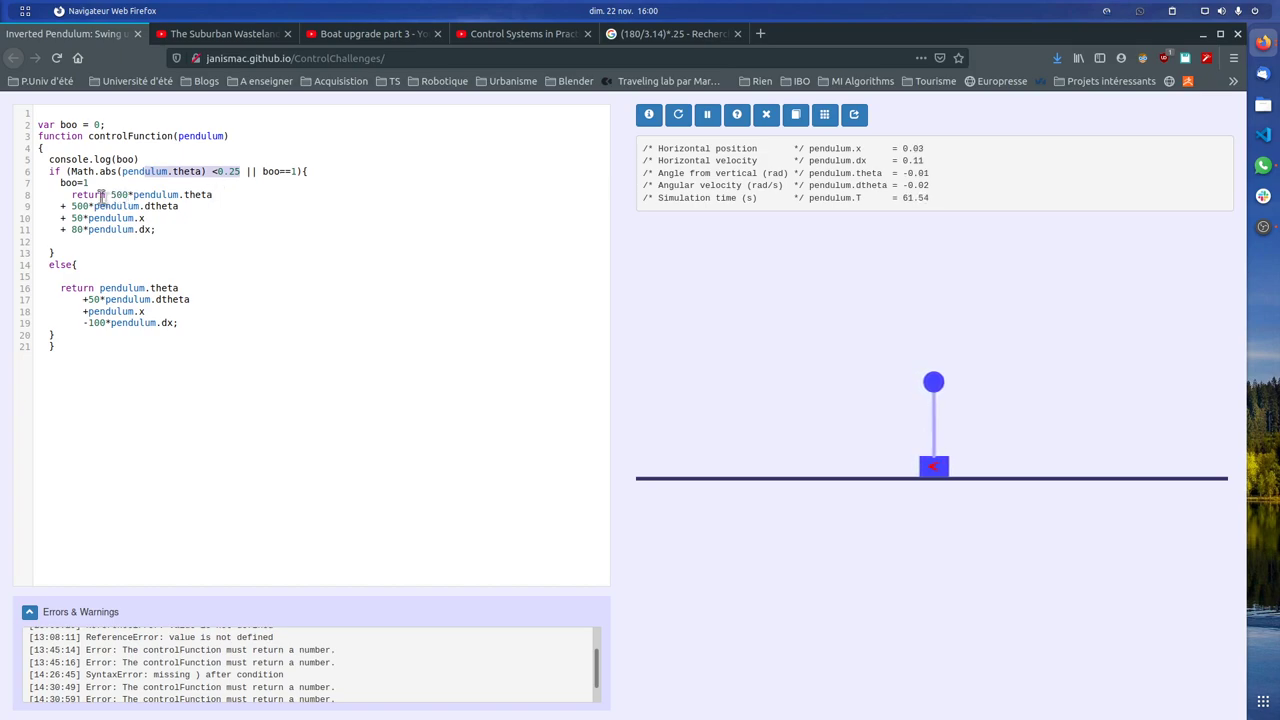
{"action": "left_click_drag", "start_coordinate": [88, 183], "coordinate": [34, 180]}
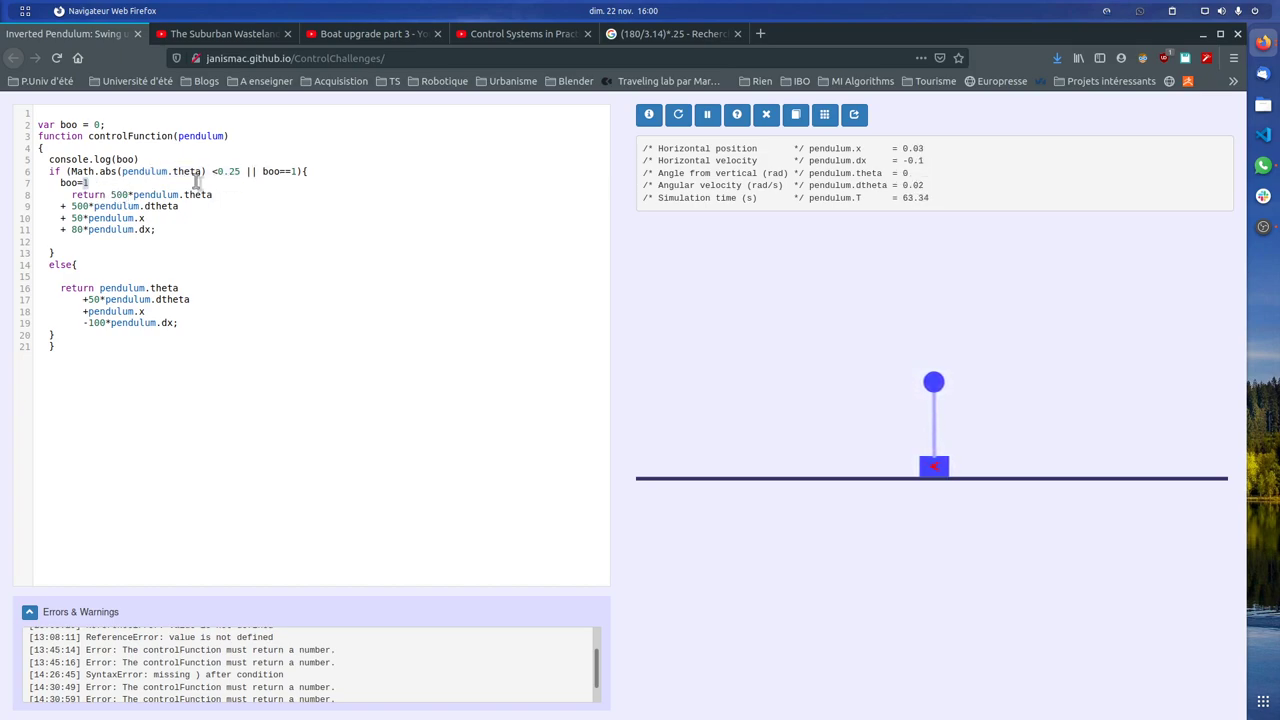
{"action": "left_click", "coordinate": [49, 182]}
{"action": "mouse_move", "coordinate": [140, 300]}
{"action": "left_mouse_down"}
{"action": "mouse_move", "coordinate": [185, 325]}
{"action": "mouse_move", "coordinate": [60, 300]}
{"action": "left_mouse_up"}
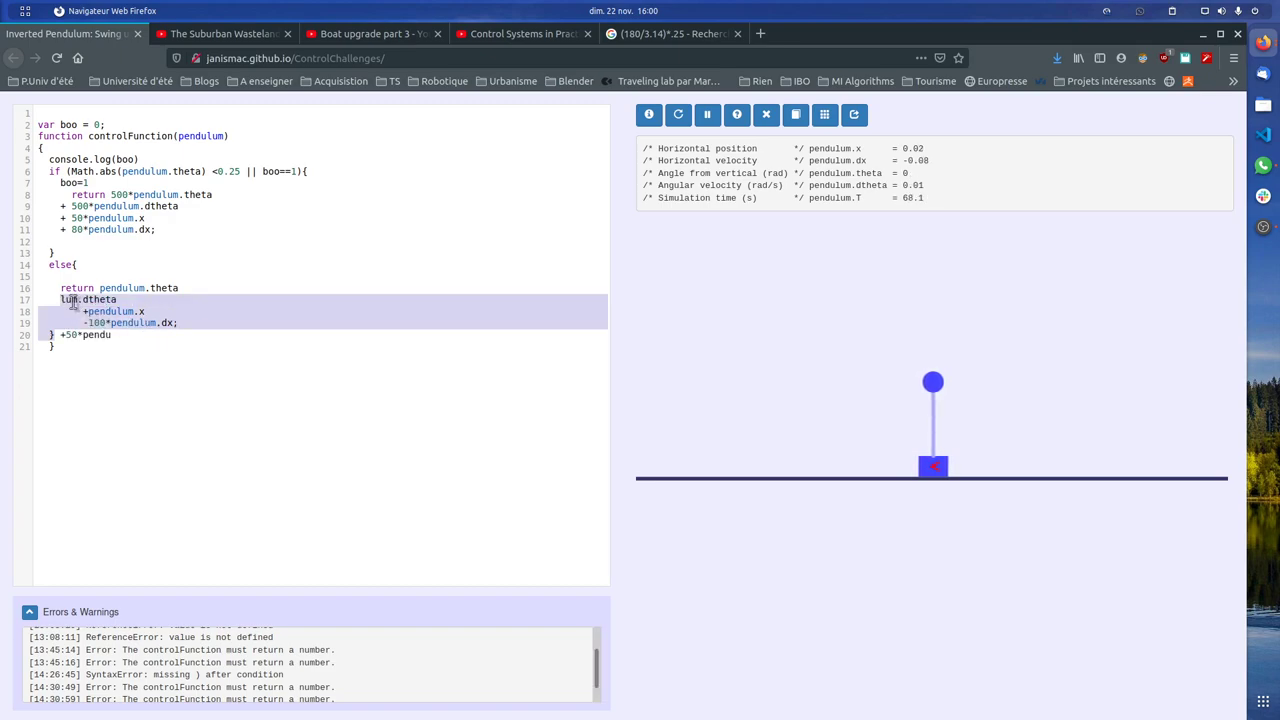
{"action": "key", "text": "ctrl+z"}
{"action": "left_click", "coordinate": [183, 307]}
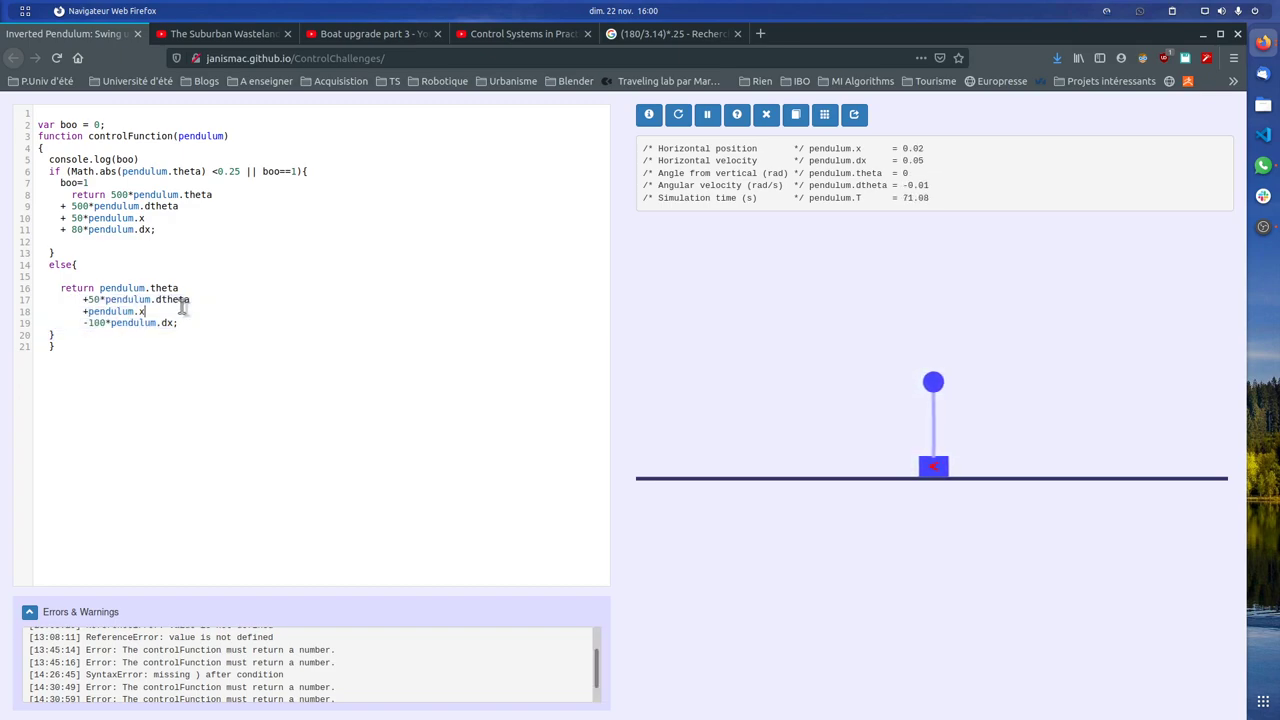
{"action": "left_click_drag", "start_coordinate": [180, 323], "coordinate": [106, 288]}
{"action": "left_click", "coordinate": [112, 290]}
{"action": "left_click_drag", "start_coordinate": [178, 229], "coordinate": [70, 180]}
{"action": "left_click", "coordinate": [68, 168]}
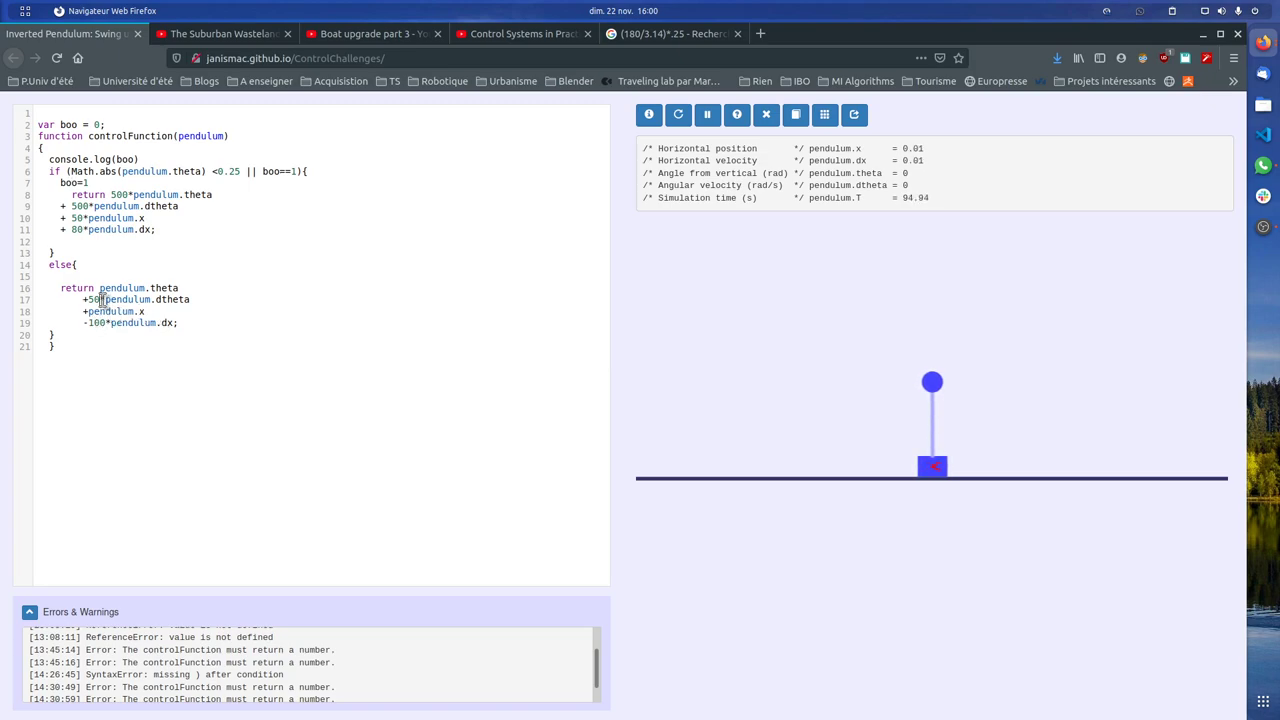
Finish the 500 gain edit and dismiss the Level Complete message (solved in 95.9 s).
{"action": "type", "text": "0"}
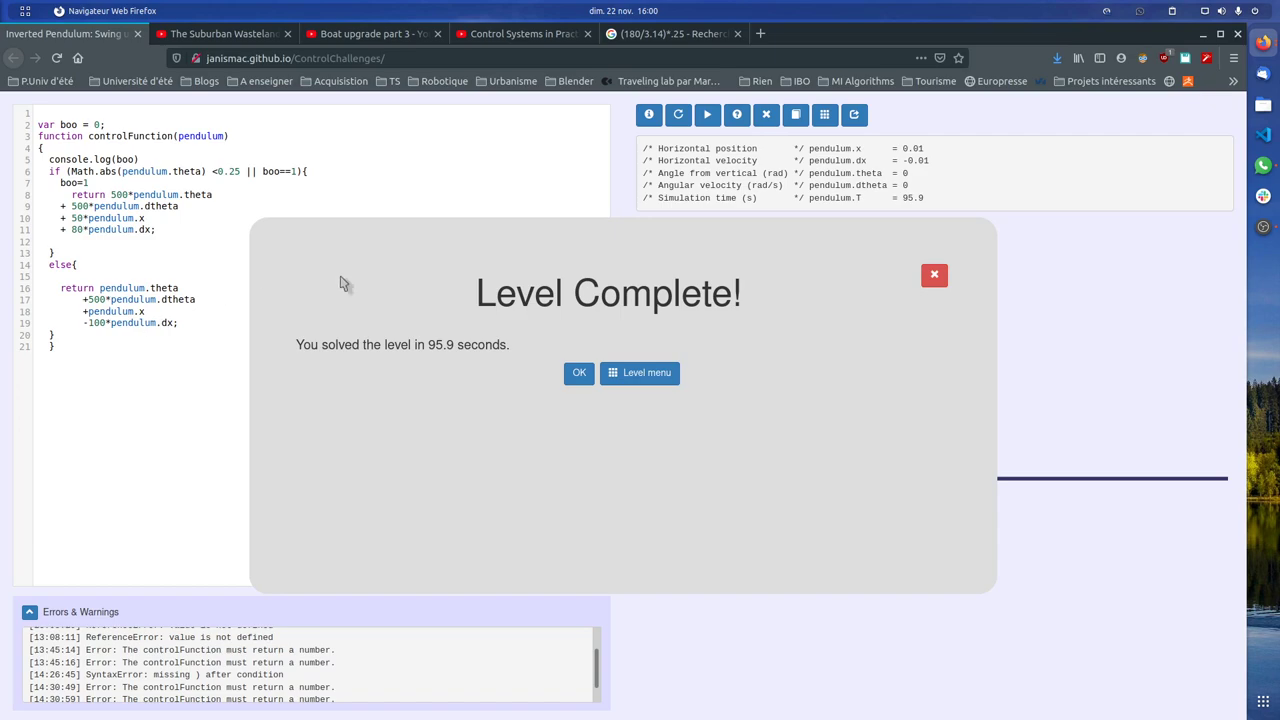
{"action": "left_click", "coordinate": [576, 375]}
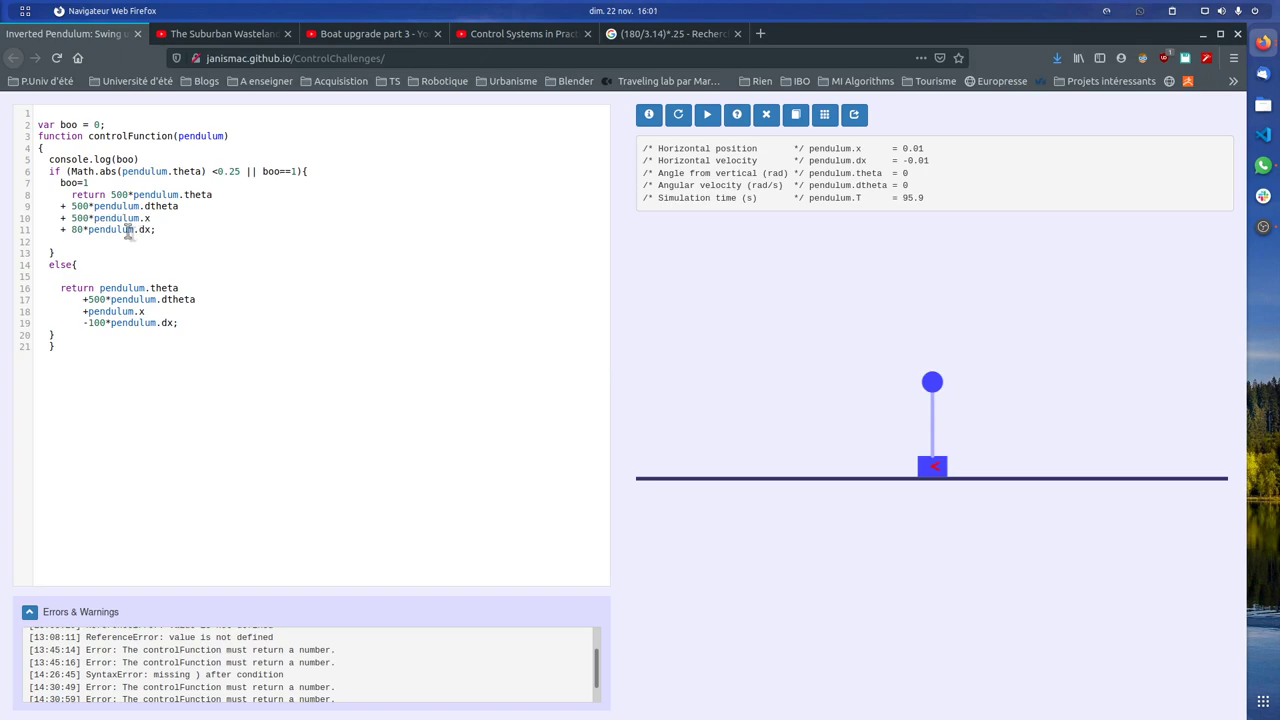
Set the balance dtheta gain to 1000 and rerun the simulation.
{"action": "key", "text": "BackSpace"}
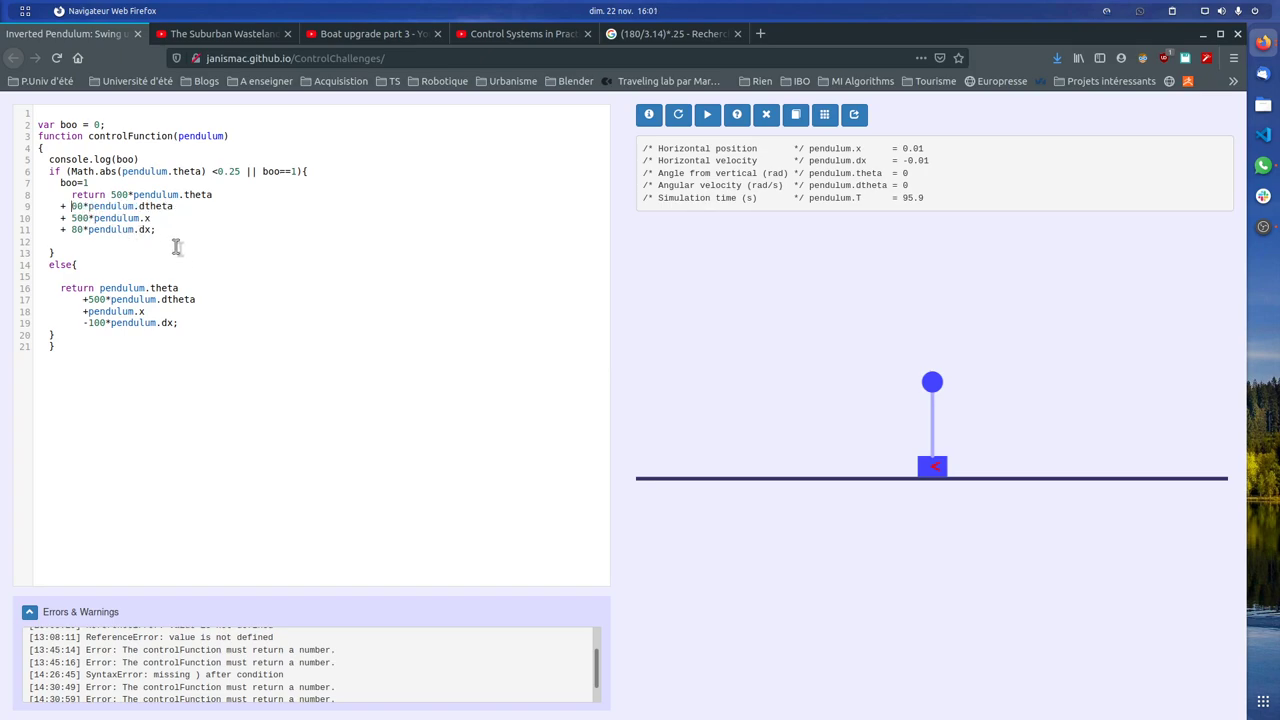
{"action": "type", "text": "100"}
{"action": "left_click", "coordinate": [679, 115]}
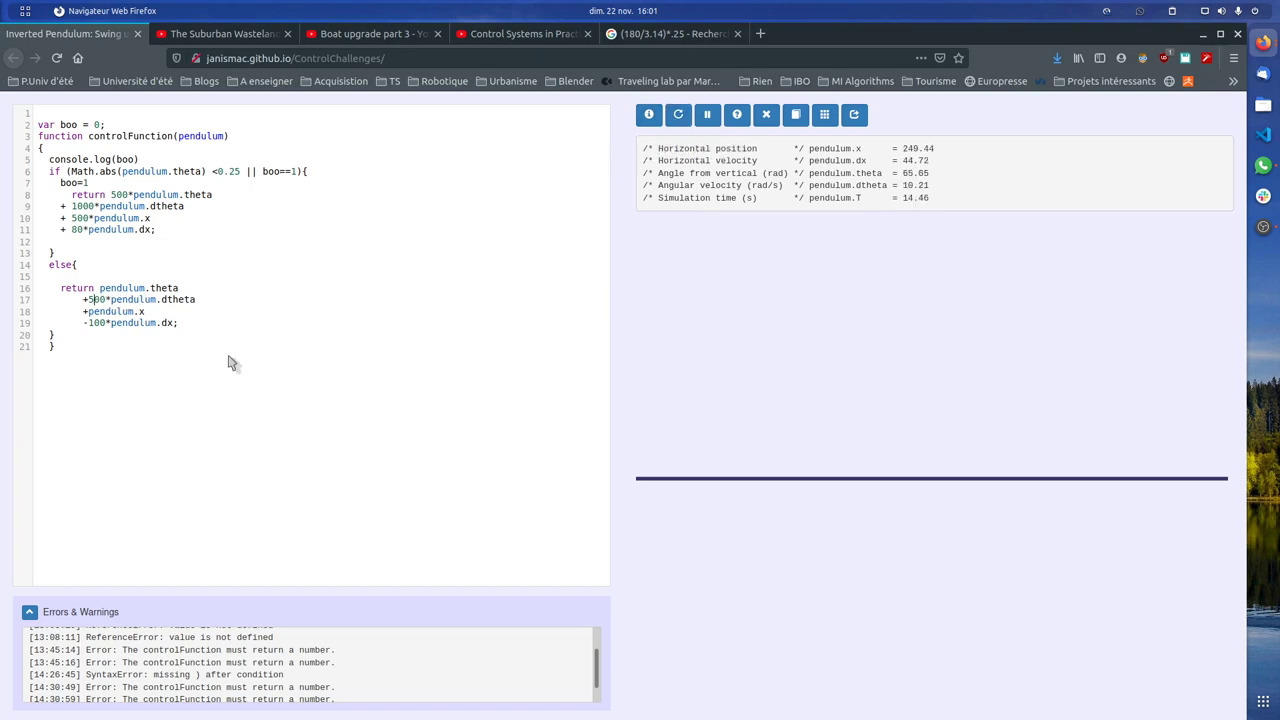
Return the swing-up dtheta gain to 50 and make its theta term 2*, rerunning after each edit.
{"action": "key", "text": "BackSpace"}
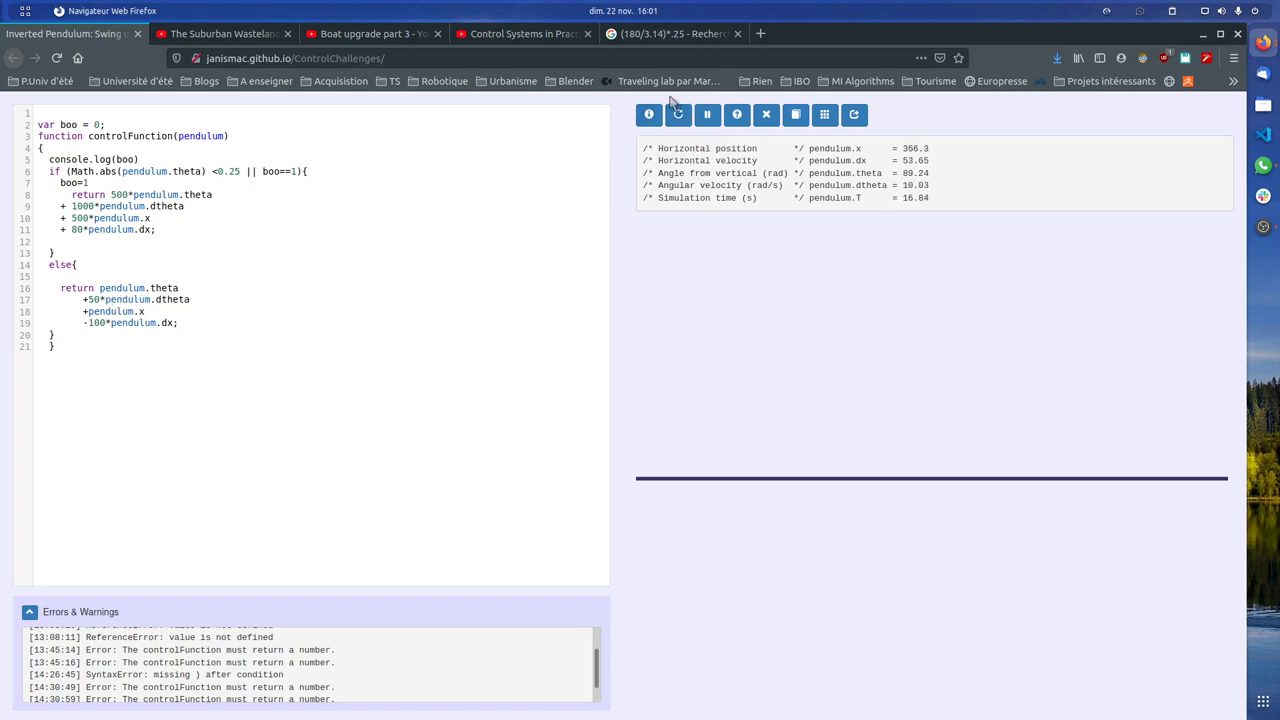
{"action": "left_click", "coordinate": [678, 114]}
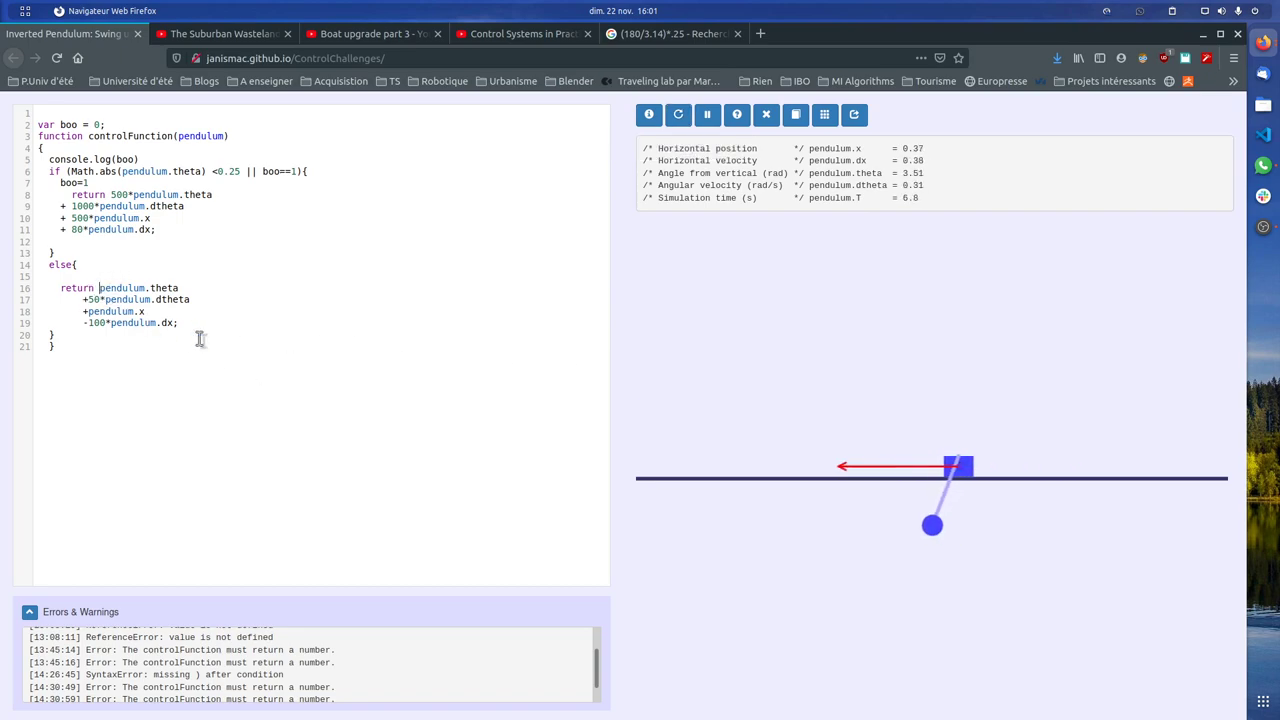
{"action": "type", "text": "2*"}
{"action": "left_click", "coordinate": [678, 114]}
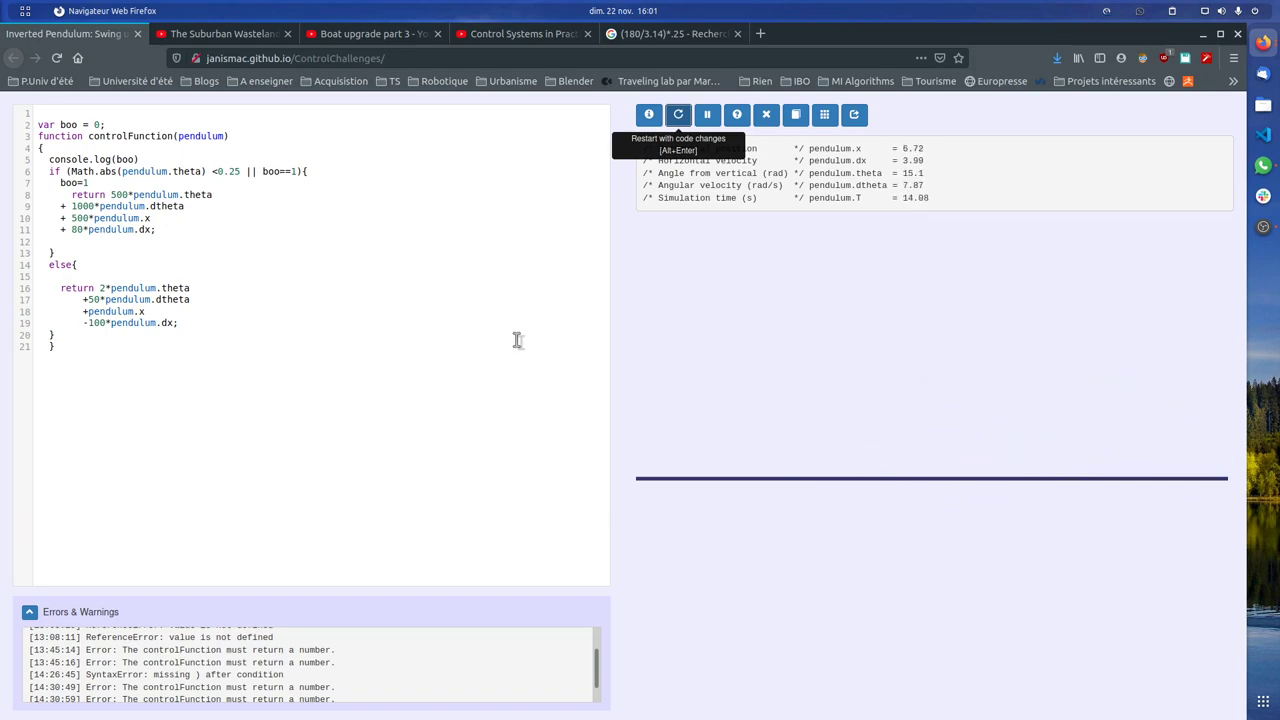
Restore the balance dtheta gain to 500 and the position gain to 50.
{"action": "left_click", "coordinate": [104, 194]}
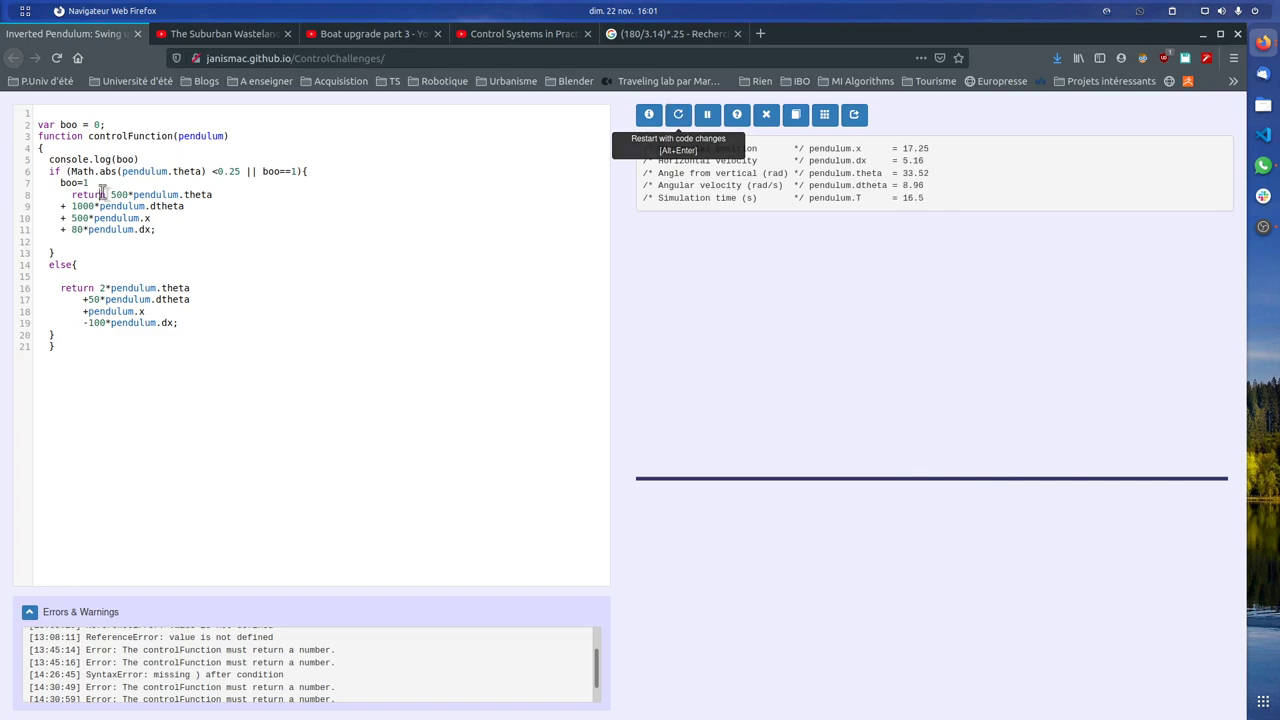
{"action": "key", "text": "BackSpace"}
{"action": "key", "text": "BackSpace"}
{"action": "type", "text": "0"}
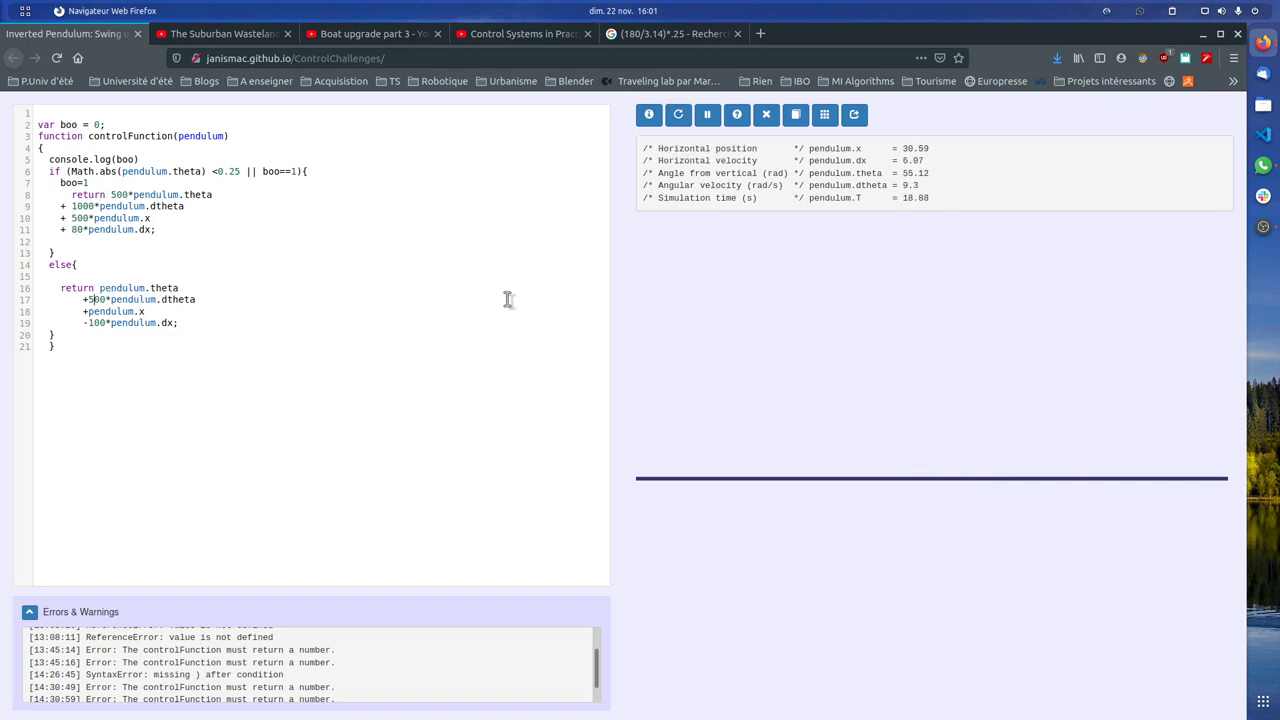
{"action": "key", "text": "BackSpace"}
{"action": "key", "text": "BackSpace"}
{"action": "type", "text": "5"}
Fix the swing-up dtheta gain to +50, change the theta factor to 4*, and rerun.
{"action": "key", "text": "Down"}
{"action": "key", "text": "Down"}
{"action": "key", "text": "Down"}
{"action": "key", "text": "Right"}
{"action": "key", "text": "Right"}
{"action": "key", "text": "Right"}
{"action": "key", "text": "BackSpace"}
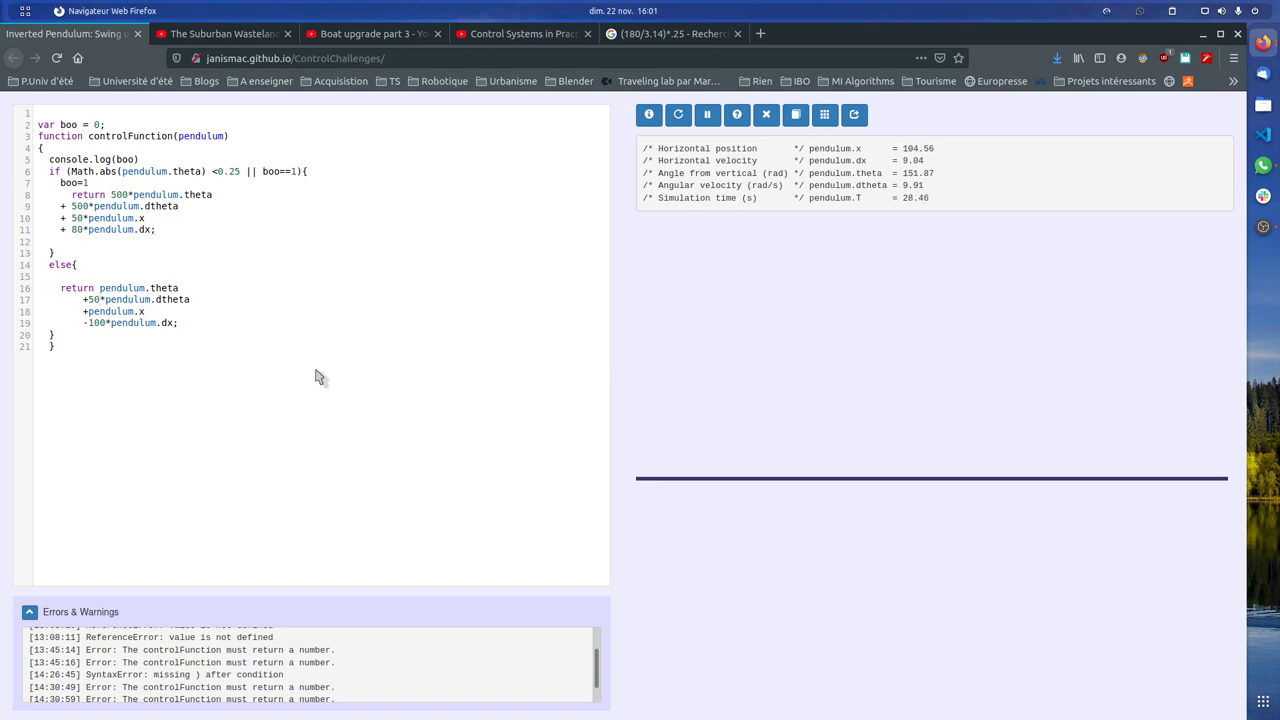
{"action": "type", "text": "2*"}
{"action": "key", "text": "BackSpace"}
{"action": "key", "text": "BackSpace"}
{"action": "type", "text": "4*"}
{"action": "left_click", "coordinate": [678, 114]}
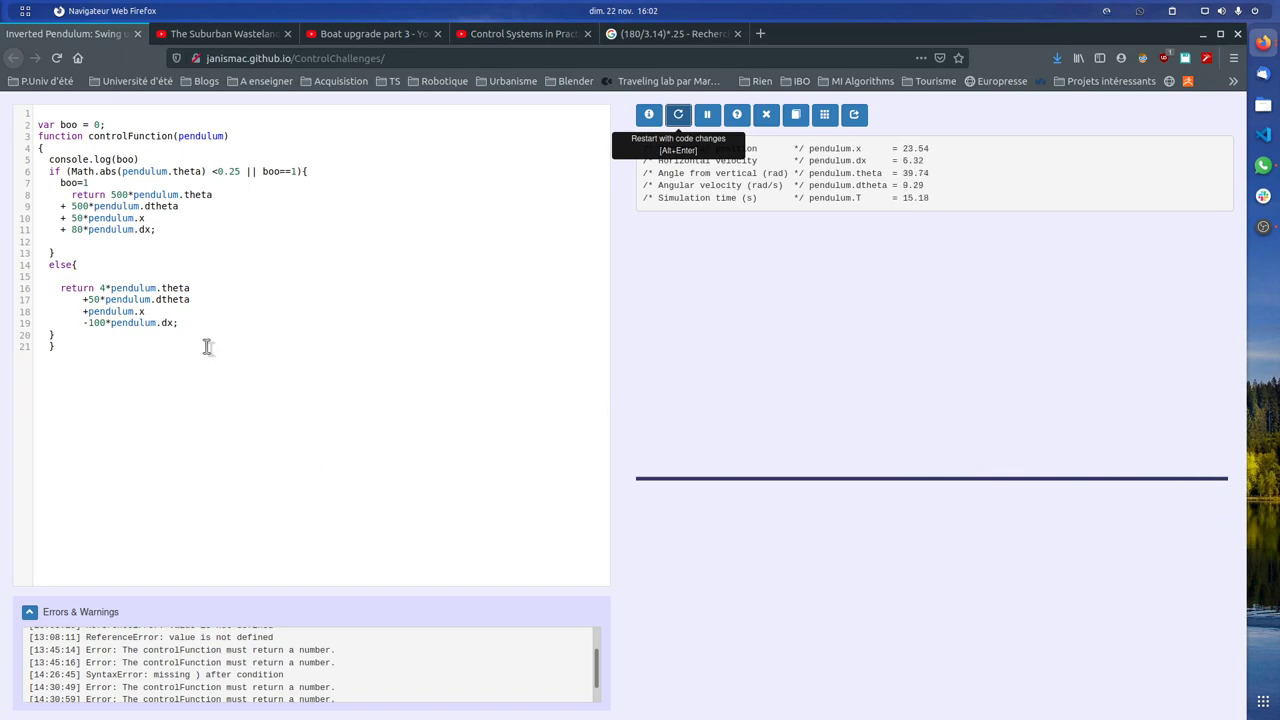
Set the swing-up dx gain to -300 and rerun the simulation.
{"action": "left_click", "coordinate": [84, 206]}
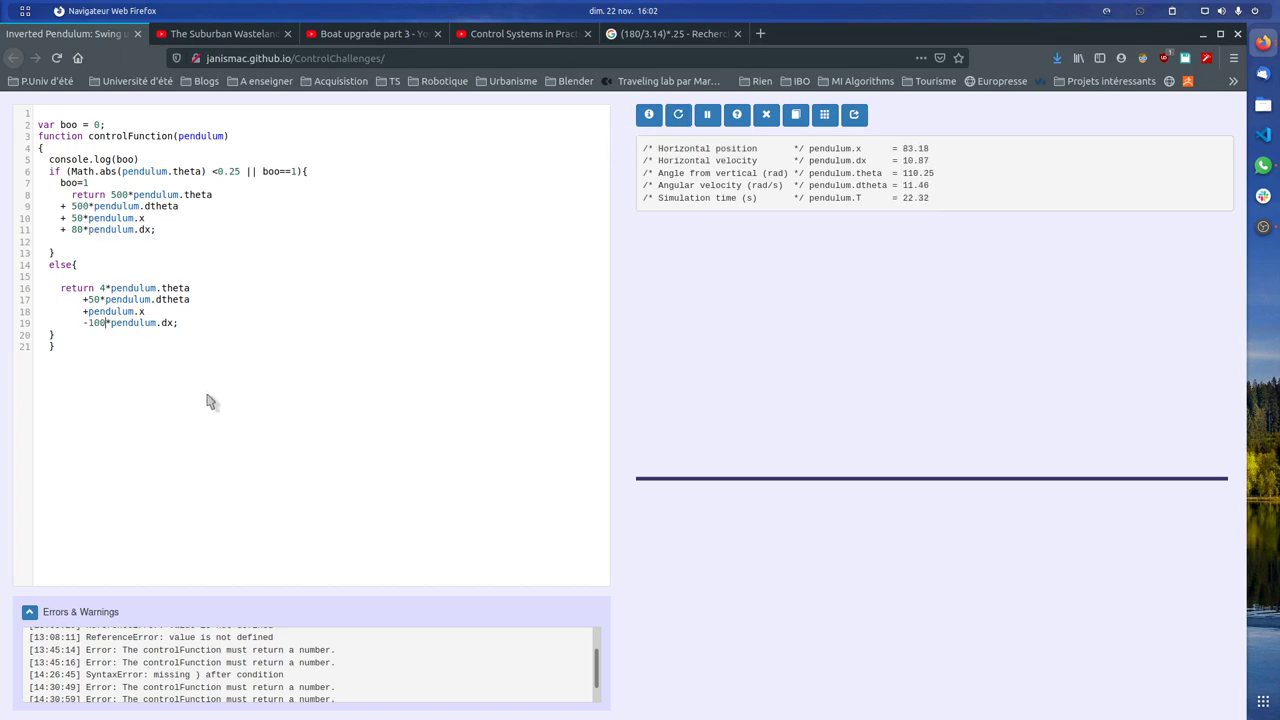
{"action": "key", "text": "BackSpace"}
{"action": "type", "text": "3"}
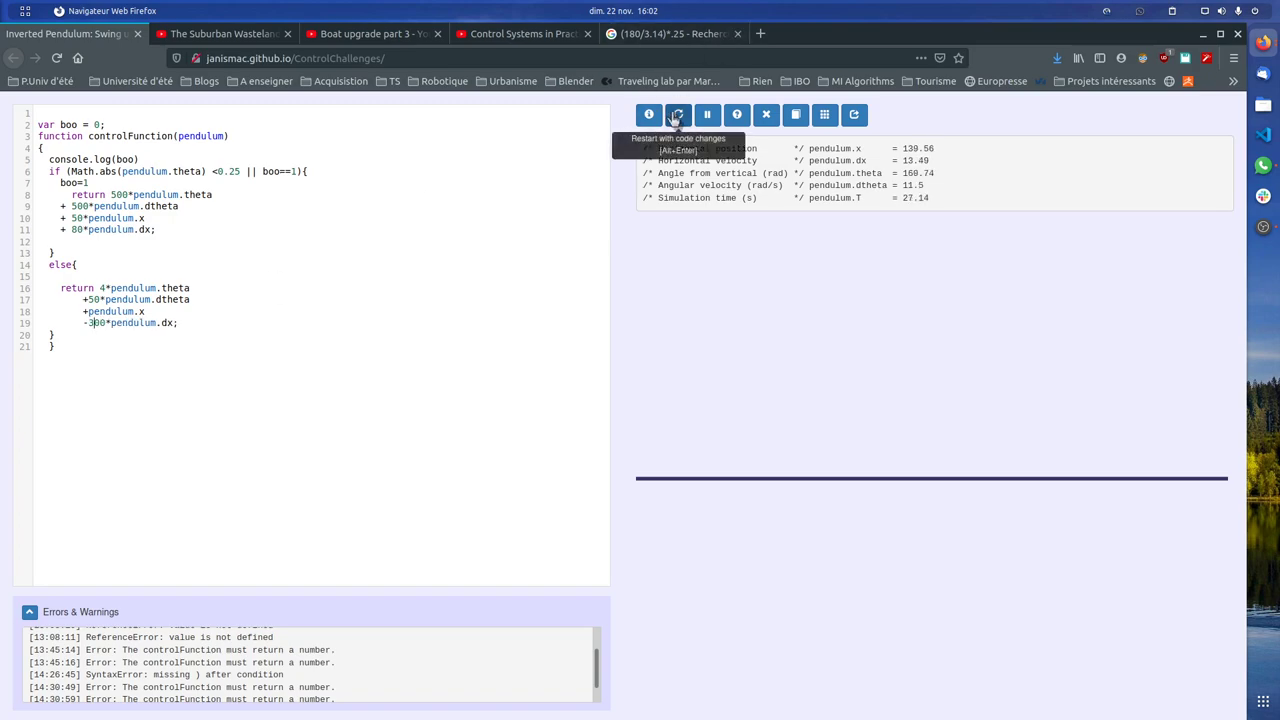
{"action": "left_click", "coordinate": [678, 114]}
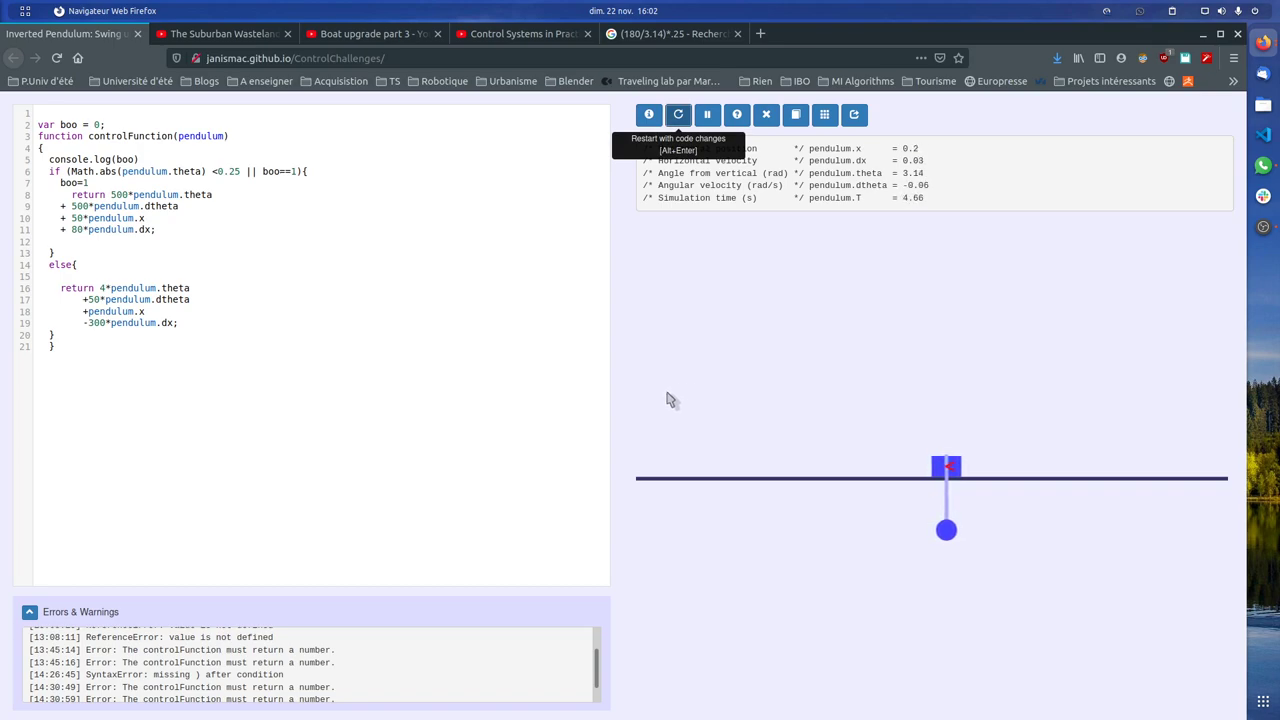
Raise the swing-up dtheta gain to 500 and rerun the simulation.
{"action": "left_click", "coordinate": [101, 299]}
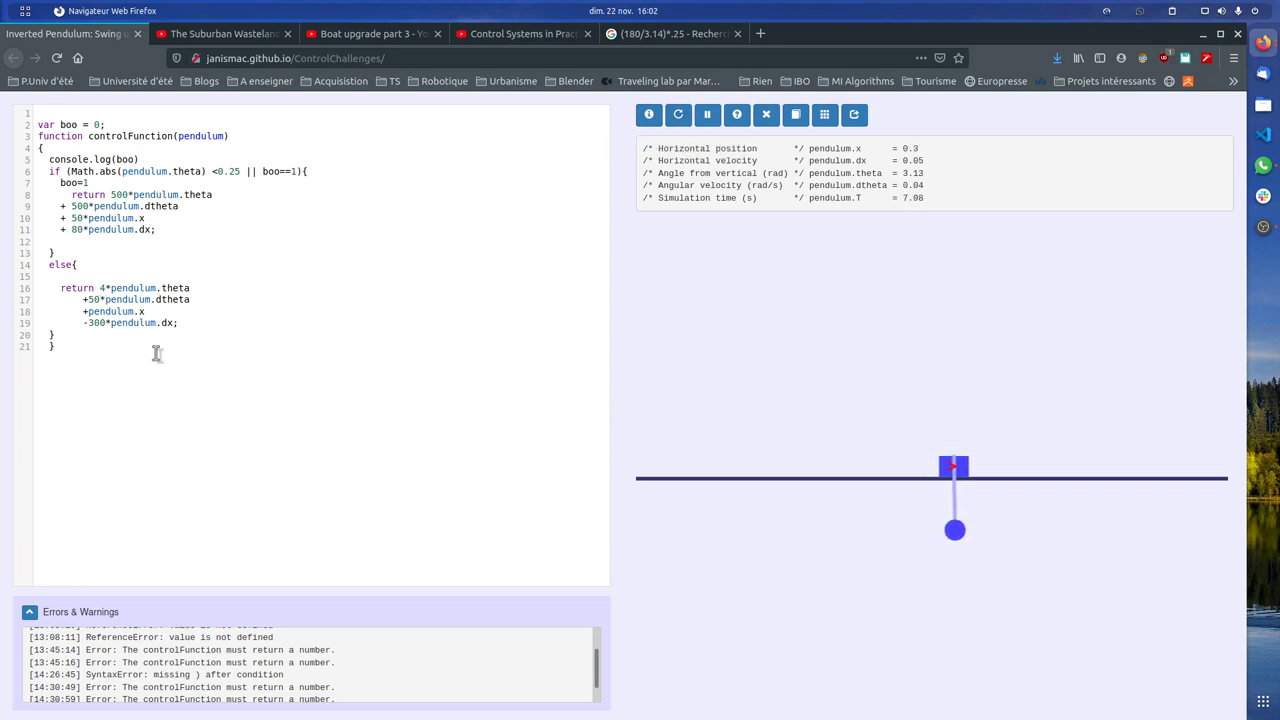
{"action": "type", "text": "0"}
{"action": "left_click", "coordinate": [678, 114]}
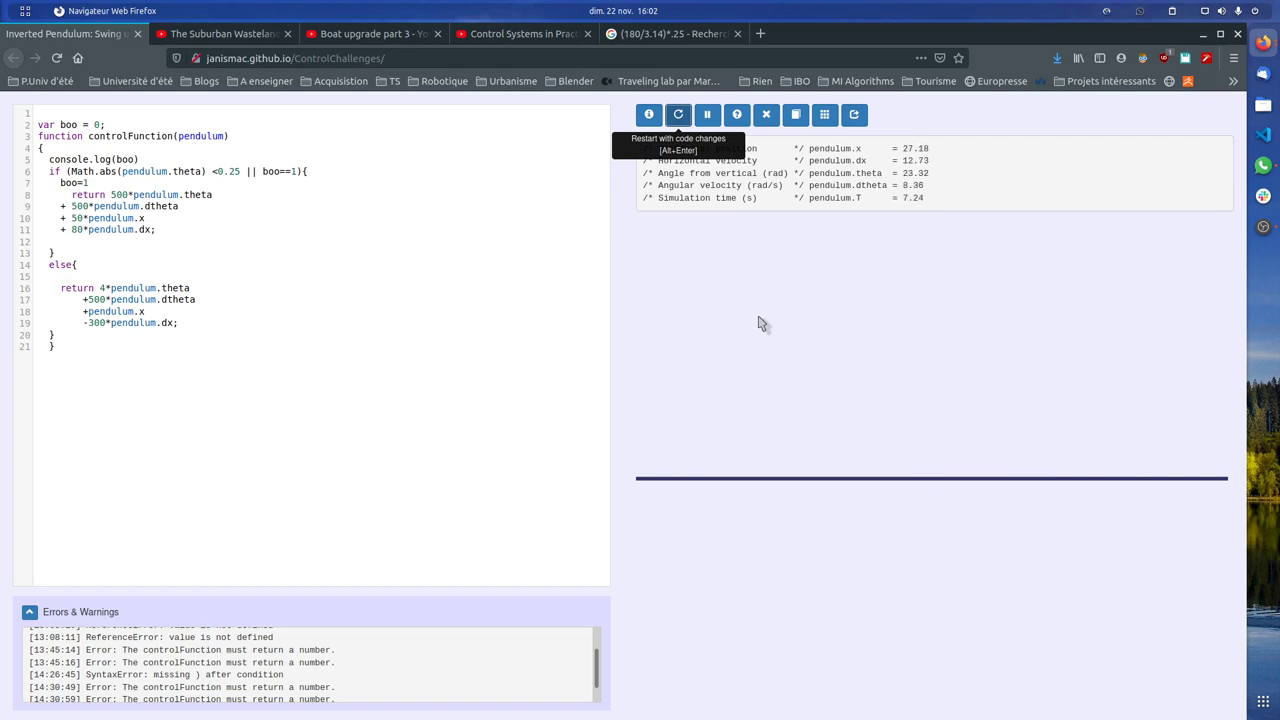
{"action": "scroll", "coordinate": [400, 683], "scroll_direction": "down", "scroll_amount": 2}
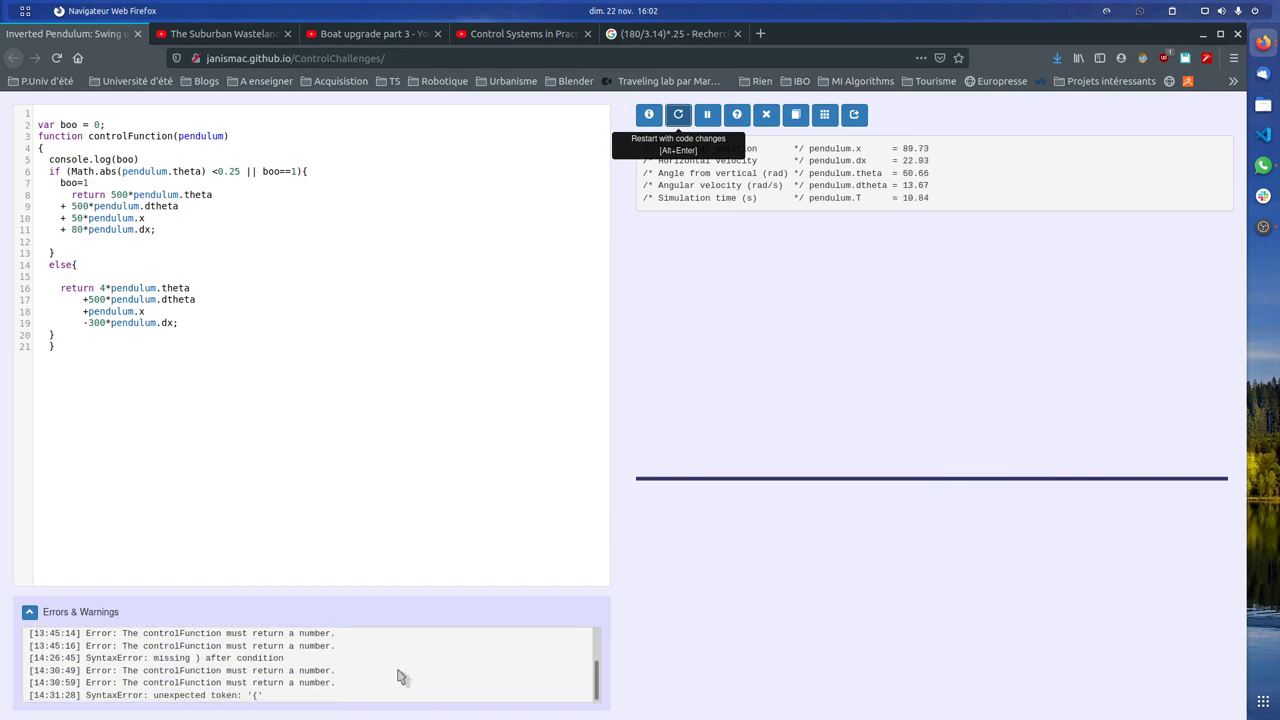
Undo the swing-up dtheta, dx and theta changes, then rerun with the AAAAA log in the balance branch.
{"action": "left_click", "coordinate": [440, 503]}
{"action": "key", "text": "ctrl+z"}
{"action": "key", "text": "ctrl+z"}
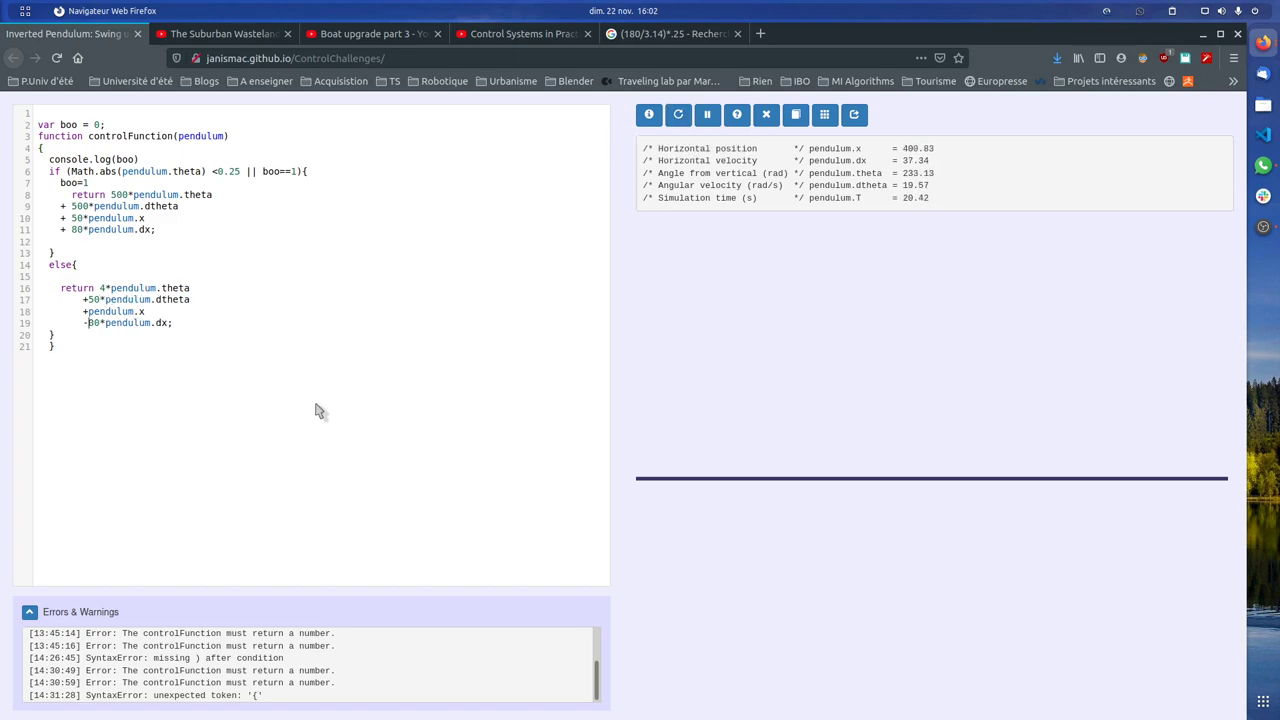
{"action": "key", "text": "ctrl+z"}
{"action": "key", "text": "ctrl+z"}
{"action": "key", "text": "ctrl+z"}
{"action": "key", "text": "ctrl+z"}
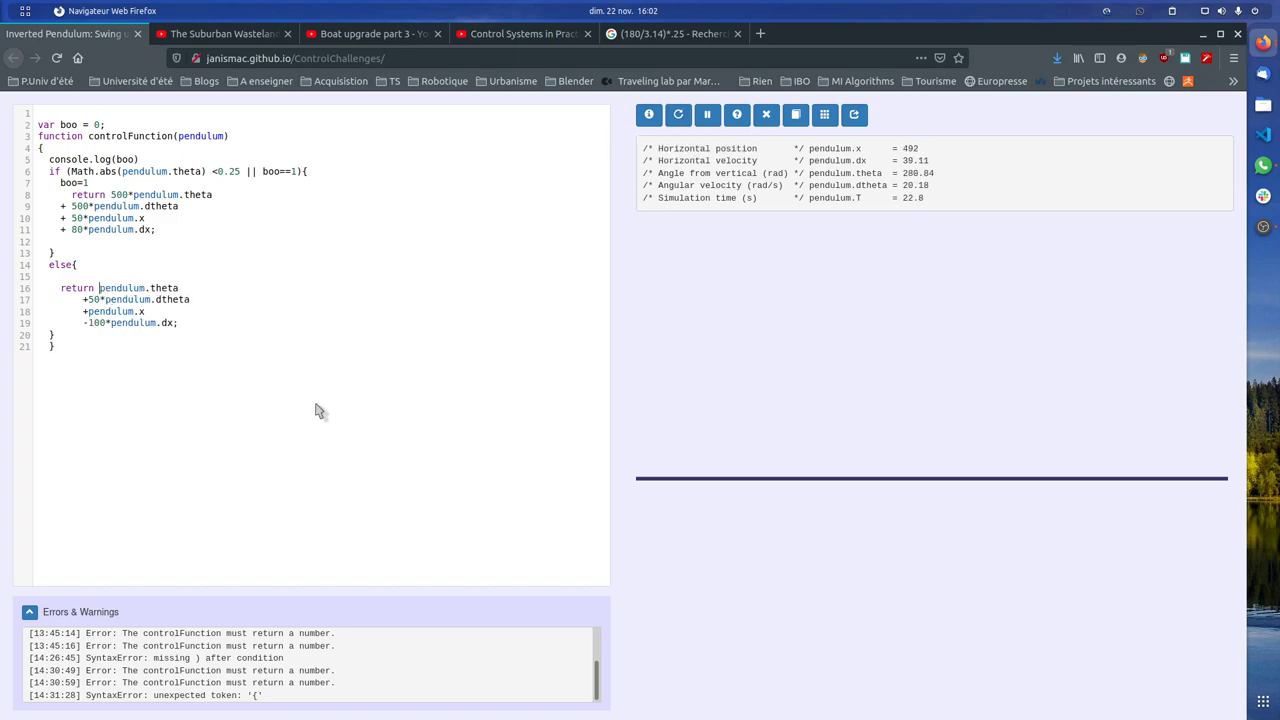
{"action": "key", "text": "ctrl+z"}
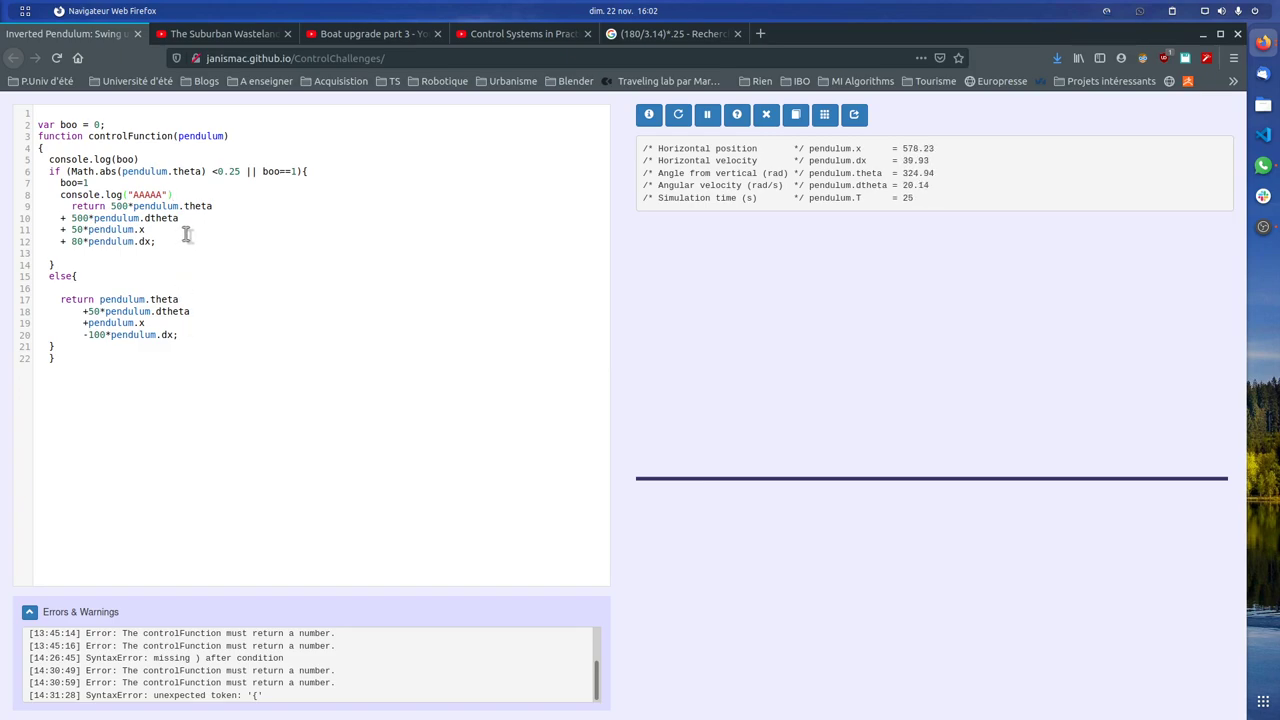
{"action": "left_click", "coordinate": [678, 114]}
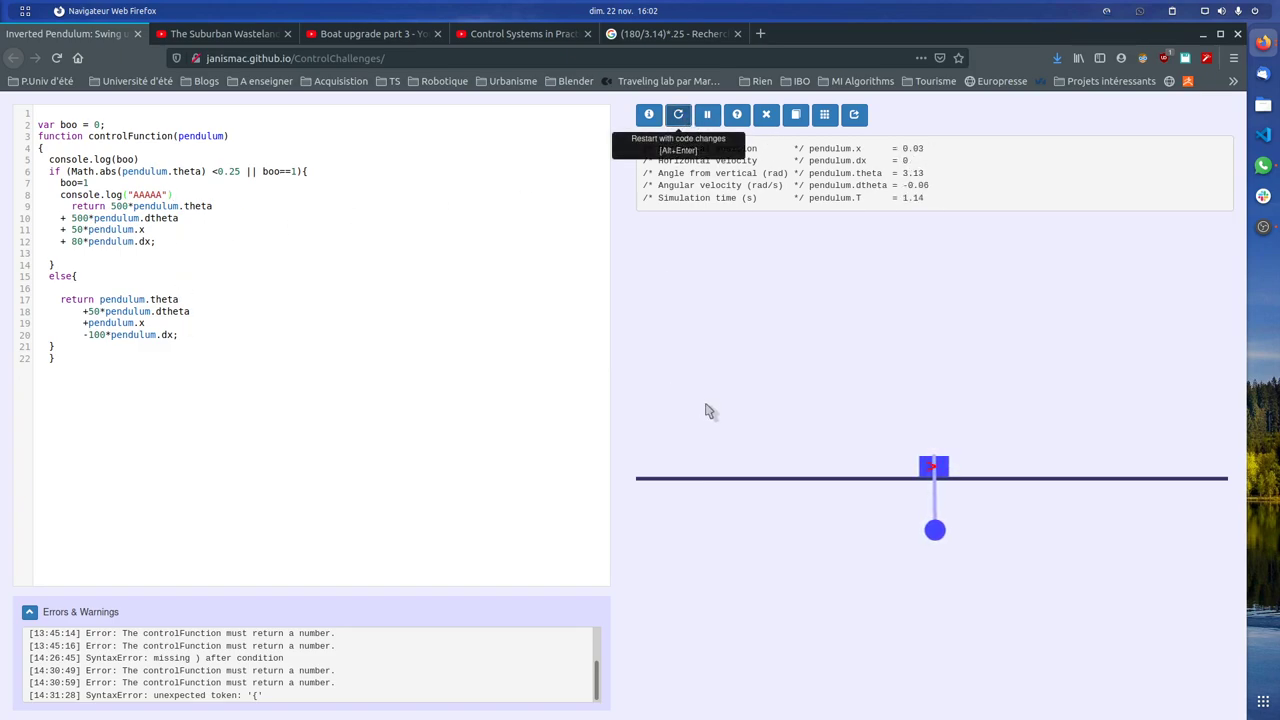